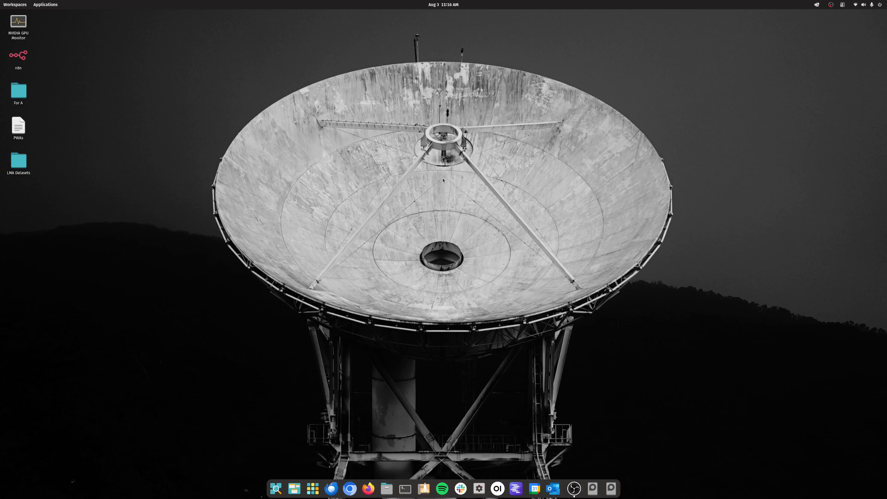
Step: Launch JASP and move its window toward the middle of the desktop
key("super")
type("msty")
key("Return")
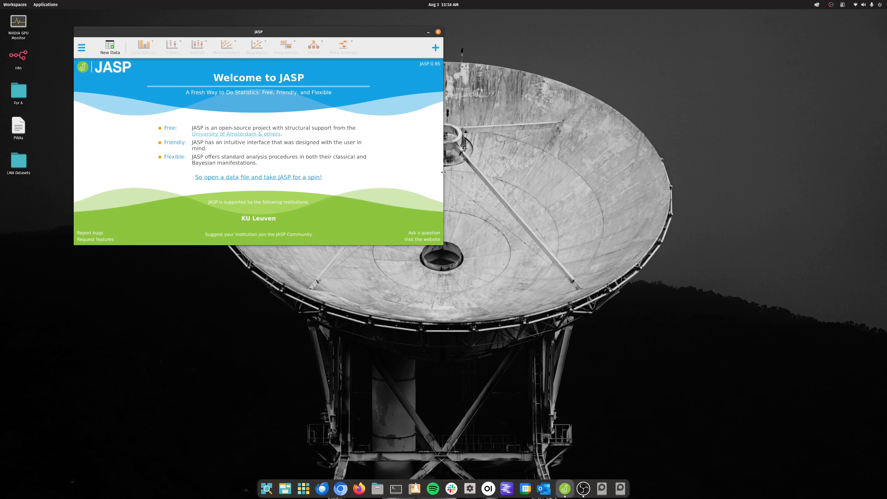
left_click_drag(341, 33, 484, 74)
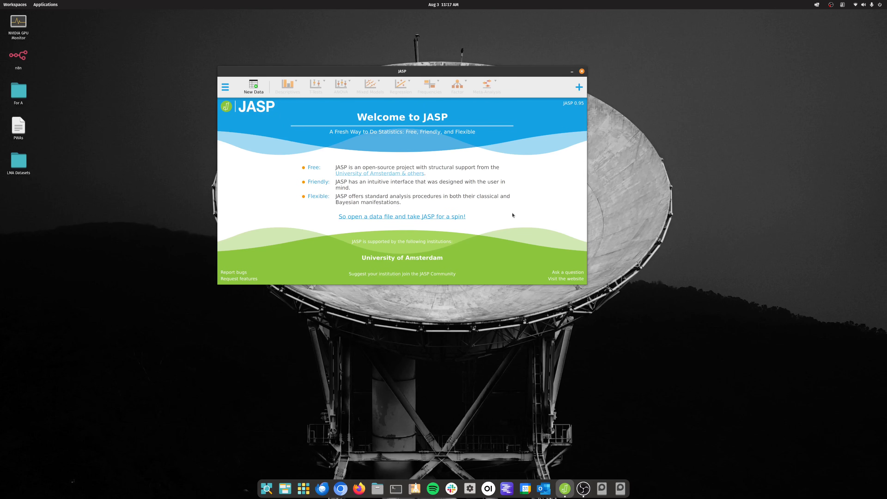
Step: Open the recent file SC sample data.csv and maximize the window
left_click(225, 86)
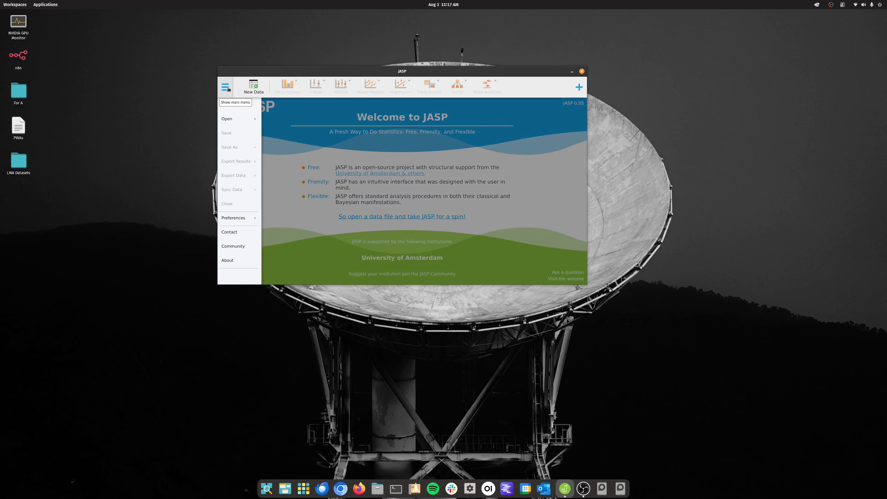
left_click(226, 118)
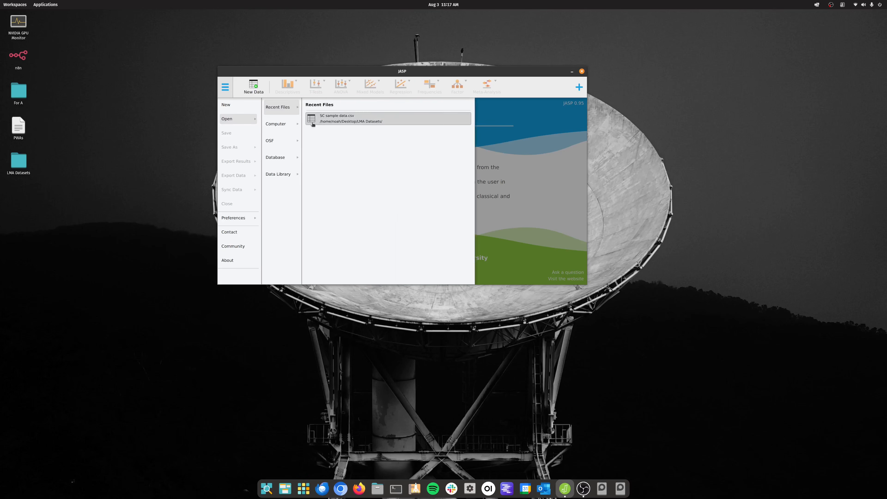
left_click(307, 116)
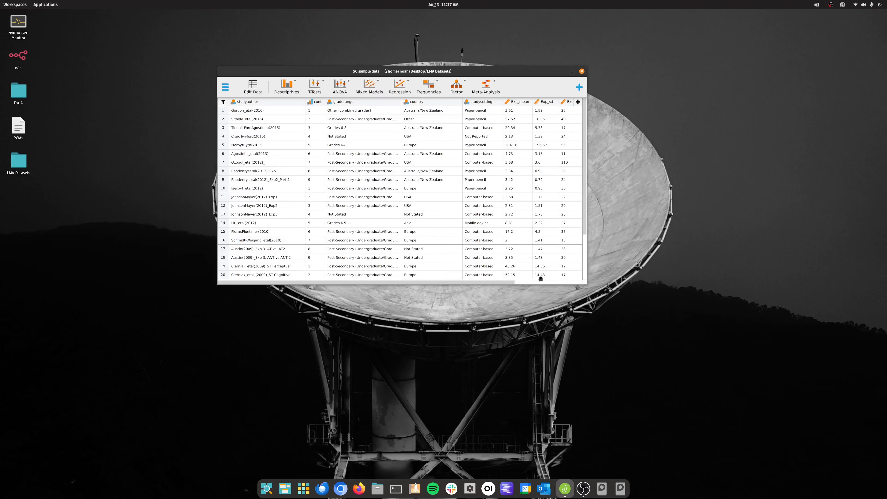
left_click_drag(485, 71, 486, 10)
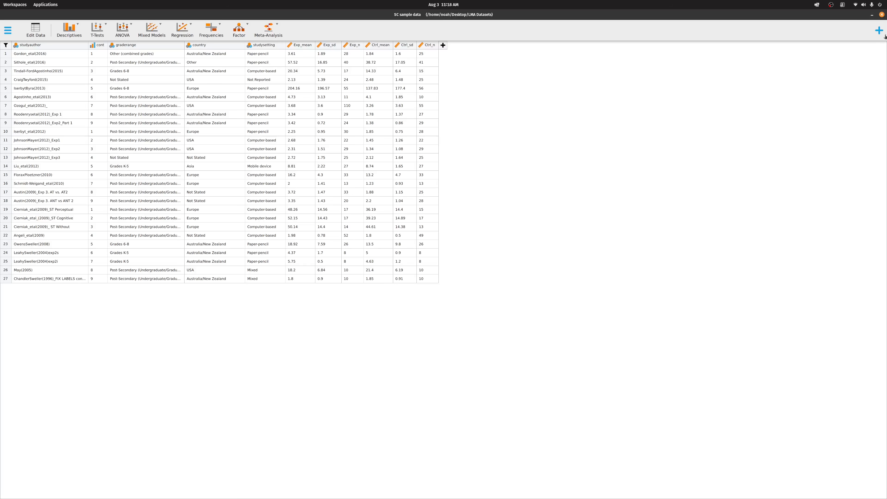
Step: Check that the Meta-Analysis module is enabled and start an Effect Size Computation
left_click(879, 31)
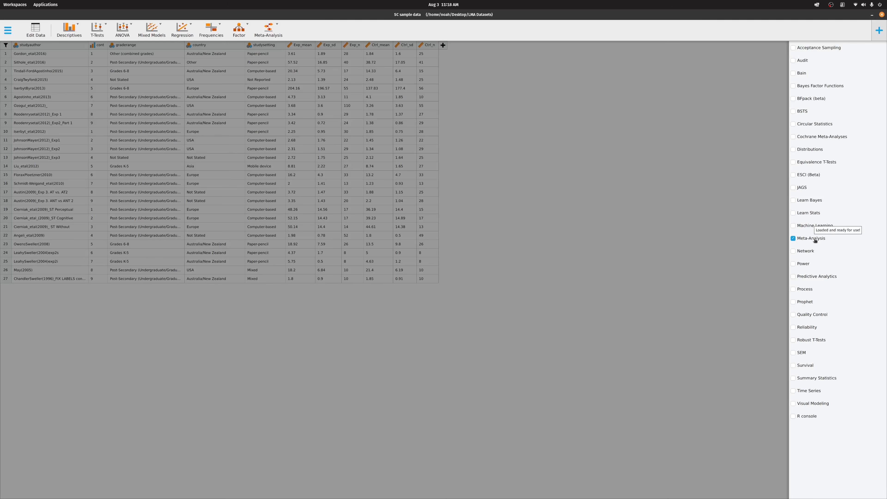
left_click(879, 31)
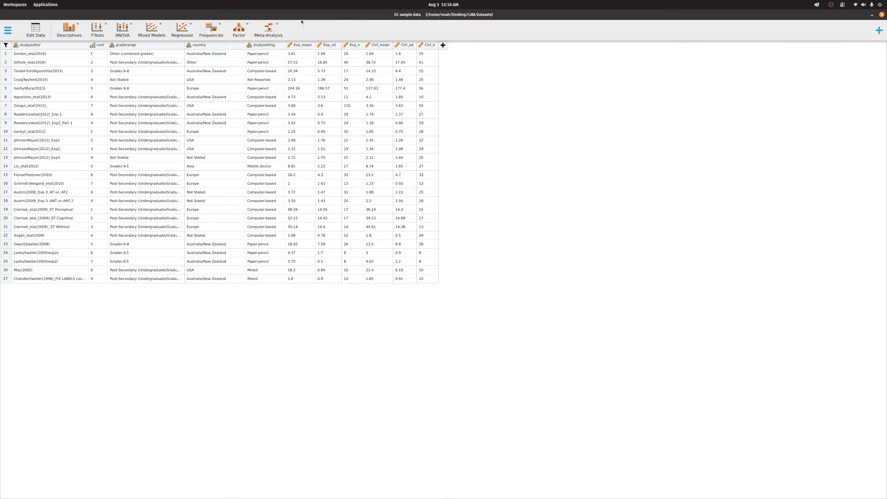
left_click(269, 29)
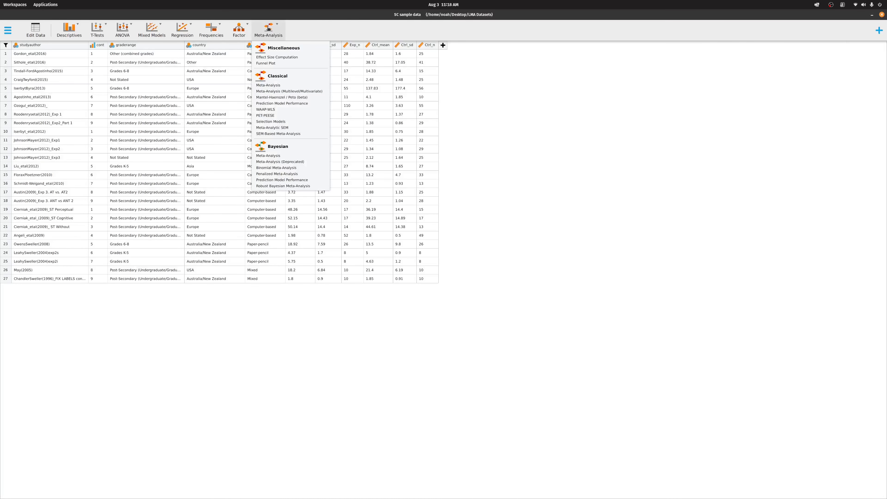
left_click(286, 58)
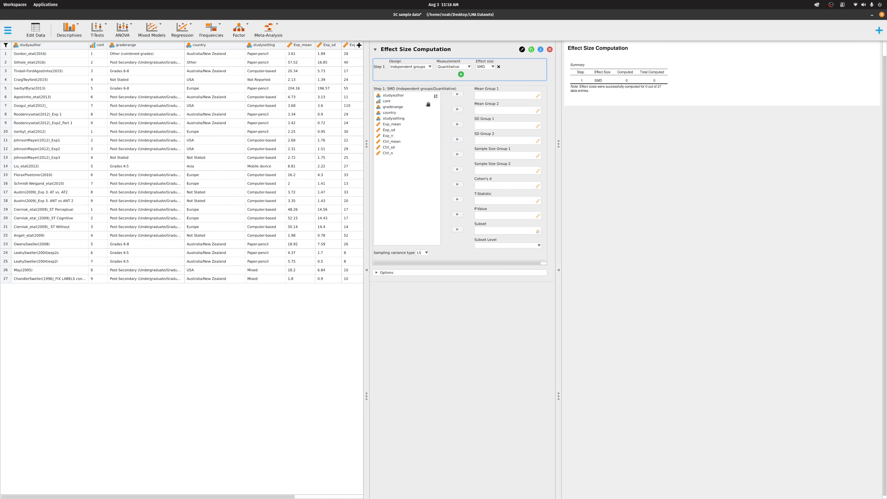
Step: Assign Exp_mean, Exp_sd and Exp_n as the mean, SD and sample size of Group 1
left_click(399, 124)
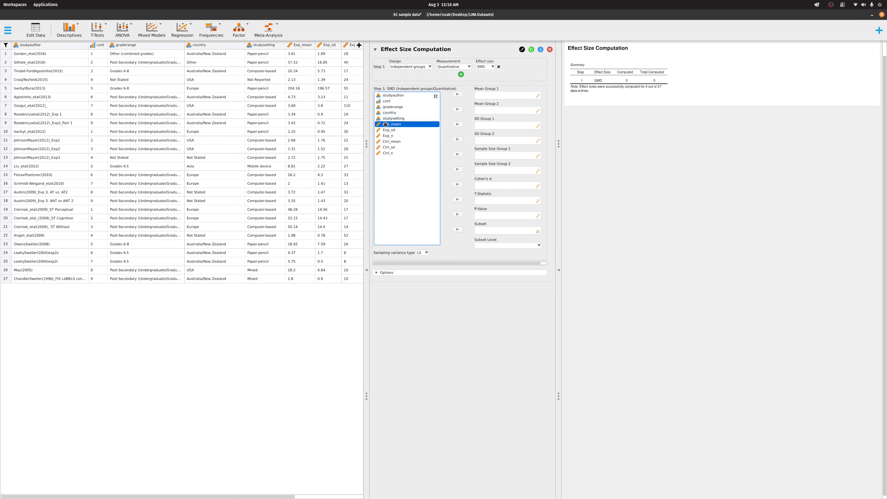
left_click(457, 95)
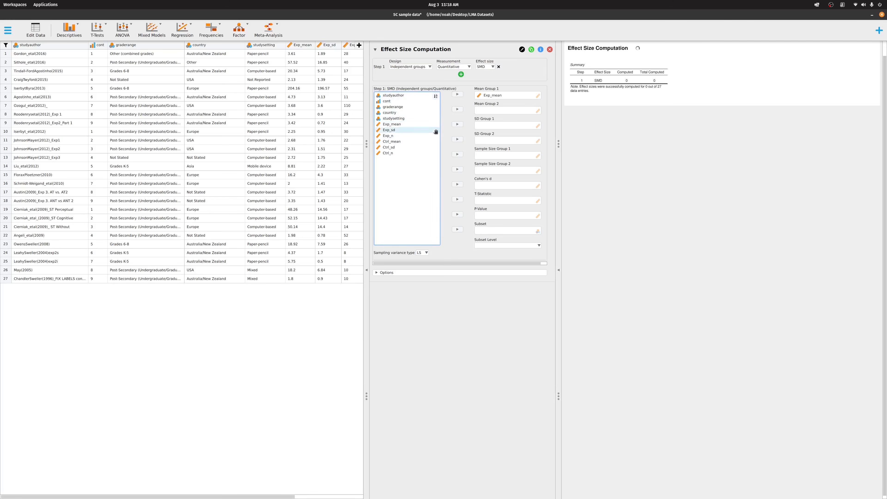
left_click(410, 129)
left_click(457, 124)
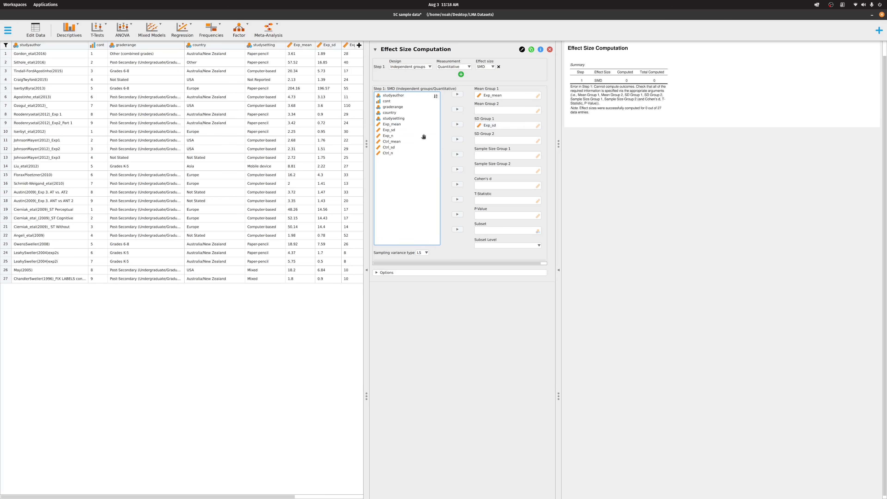
left_click(404, 136)
left_click(457, 154)
Step: Assign Ctrl_mean, Ctrl_sd and Ctrl_n as the mean, SD and sample size of Group 2
left_click(392, 142)
left_click(457, 109)
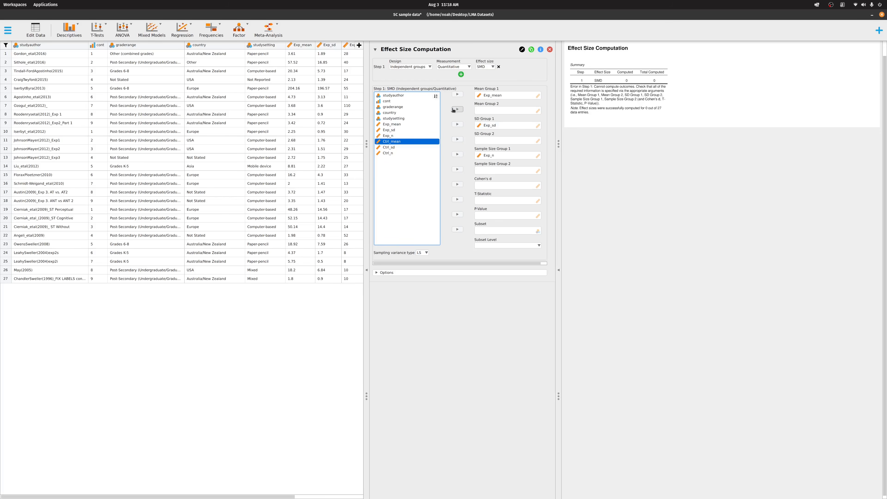
left_click(410, 147)
left_click(457, 139)
left_click(421, 153)
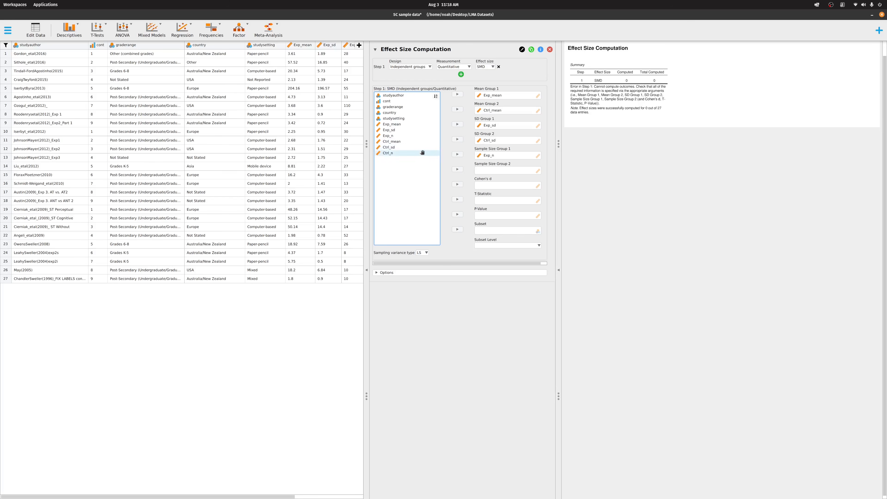
left_click(457, 169)
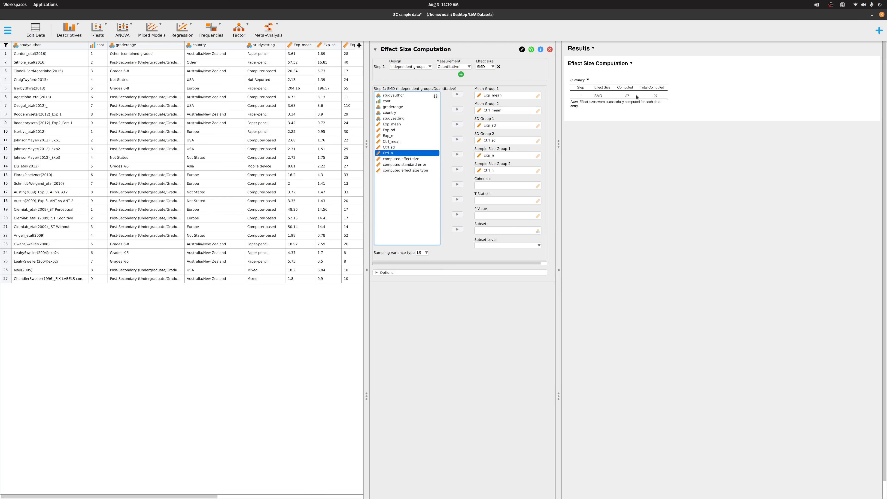
Step: Review the computed column name options and close the Effect Size Computation analysis
left_click(541, 273)
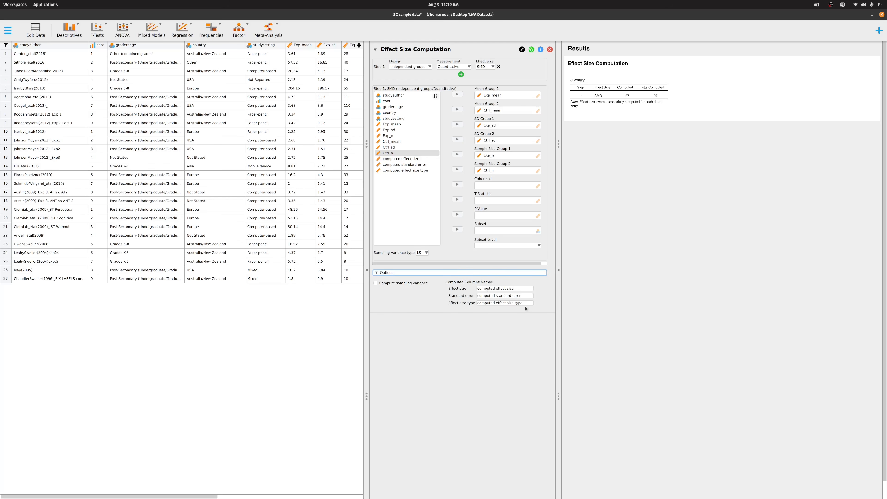
left_click(426, 275)
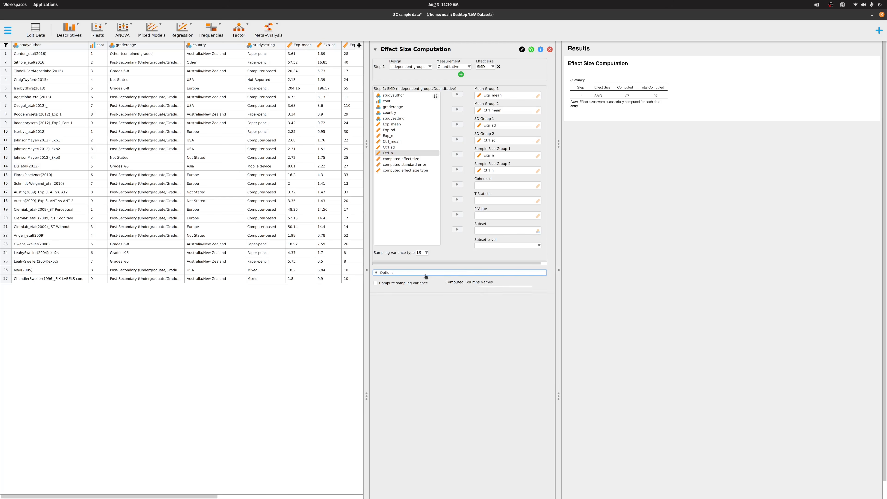
left_click(550, 50)
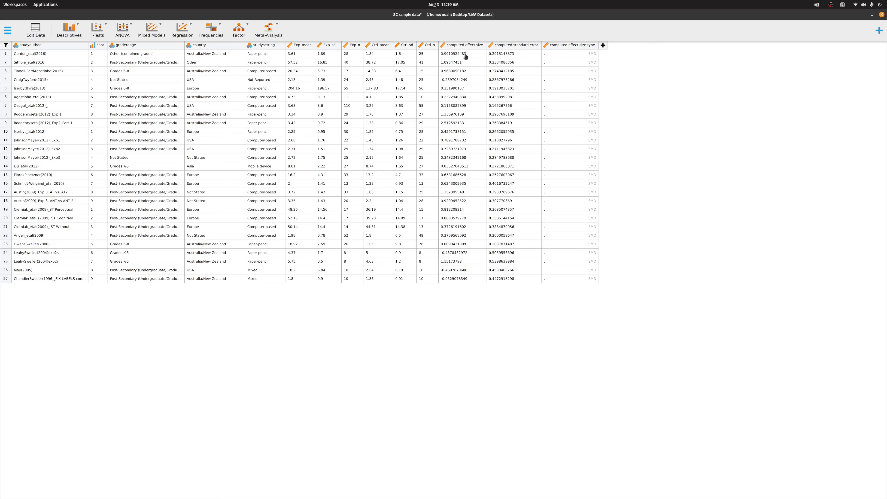
Step: Start a classical Meta-Analysis with computed effect size as the effect size and computed standard error as its standard error
left_click(263, 34)
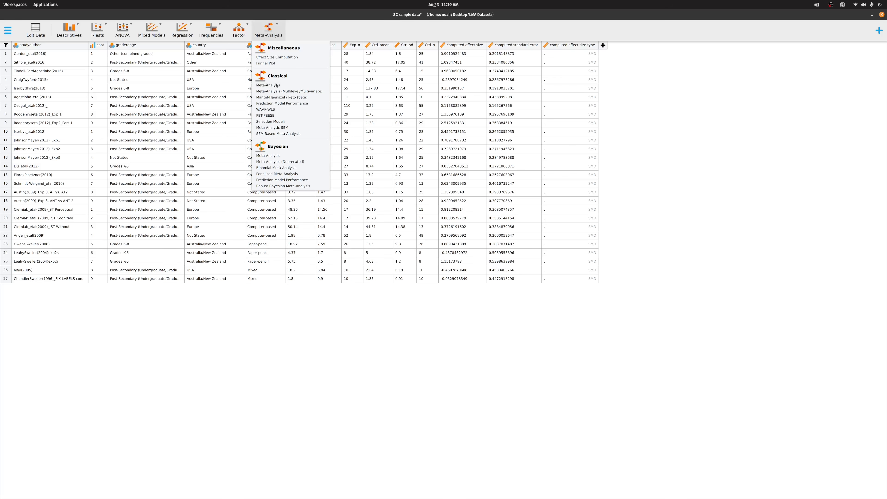
left_click(295, 87)
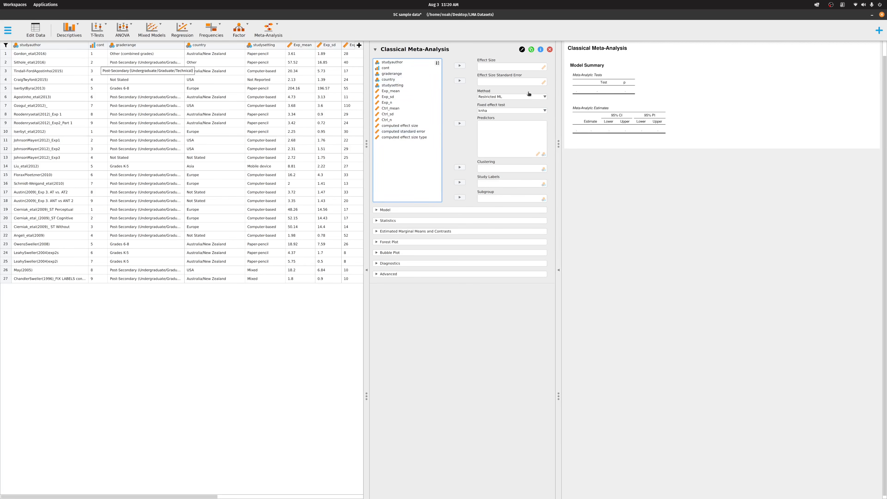
left_click(398, 126)
left_click(459, 66)
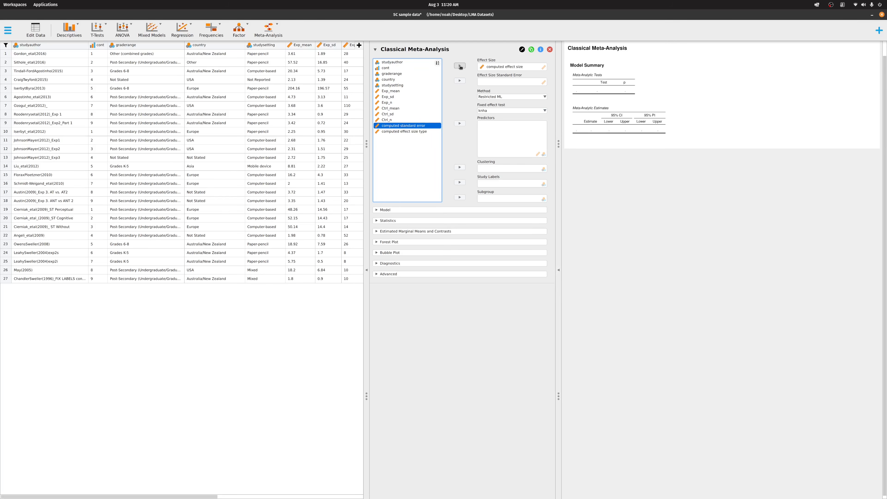
left_click(390, 126)
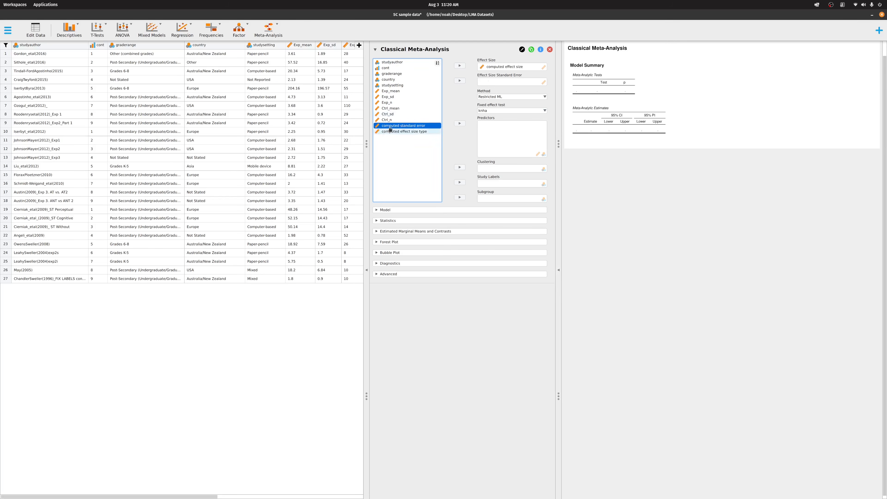
left_click(460, 80)
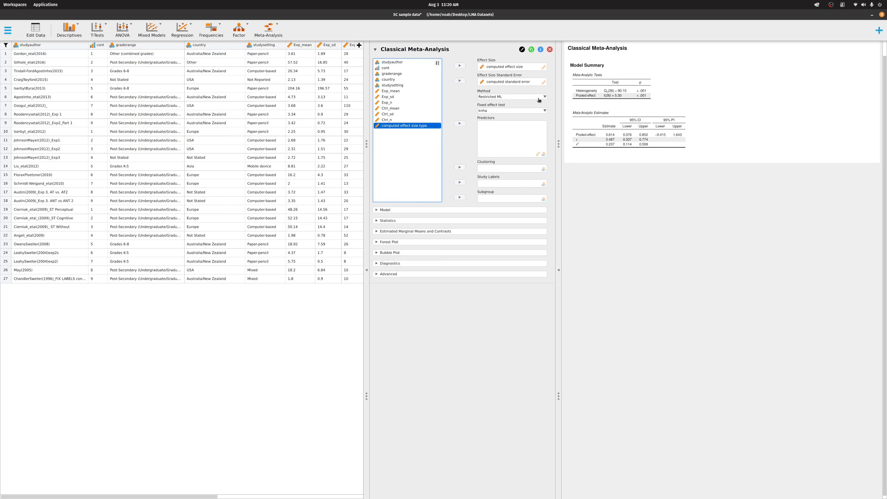
Step: Choose Knha as the fixed effect test and assign studyauthor as the study labels
left_click(491, 111)
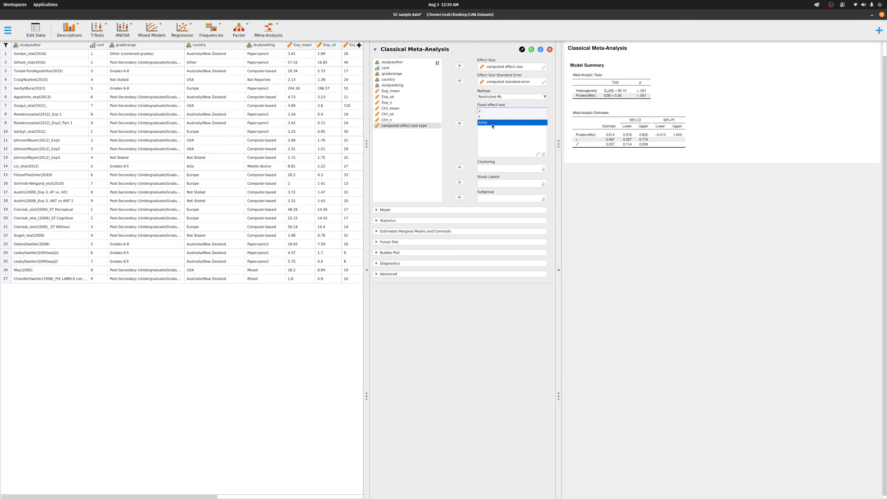
left_click(493, 123)
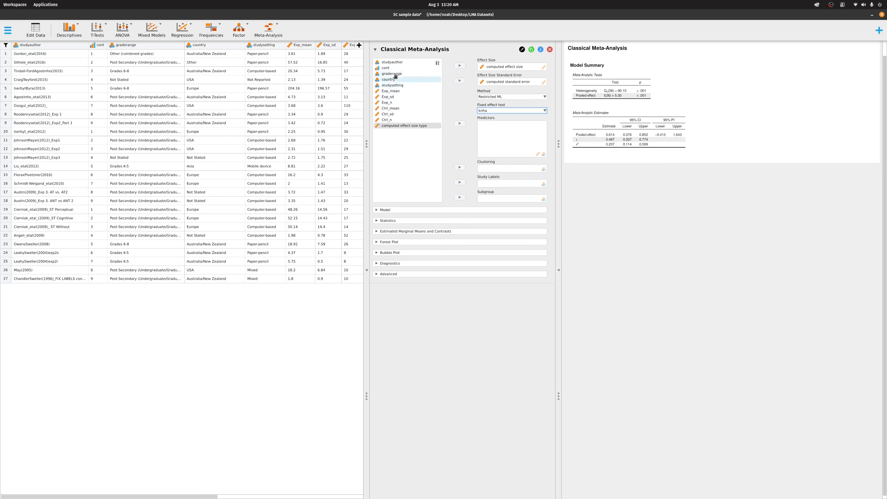
left_click(395, 63)
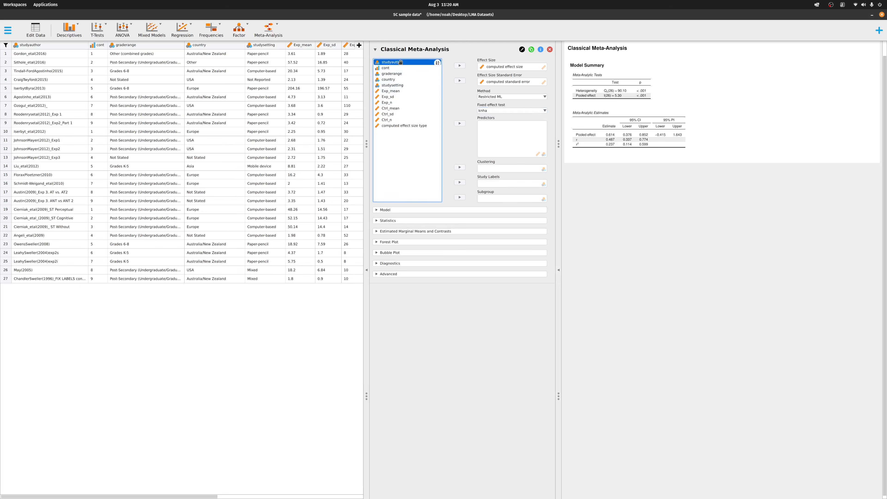
left_click(461, 182)
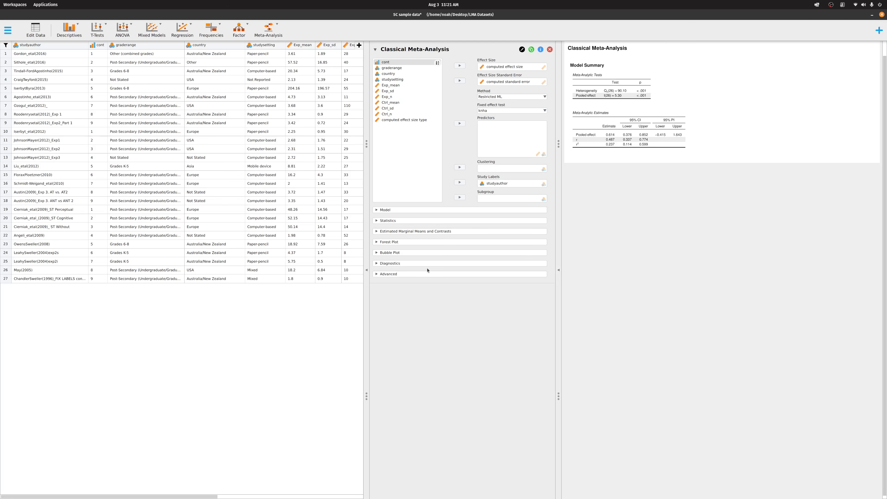
Step: Enable the metafor R code output in the meta-analysis's advanced options
left_click(377, 276)
left_click(376, 284)
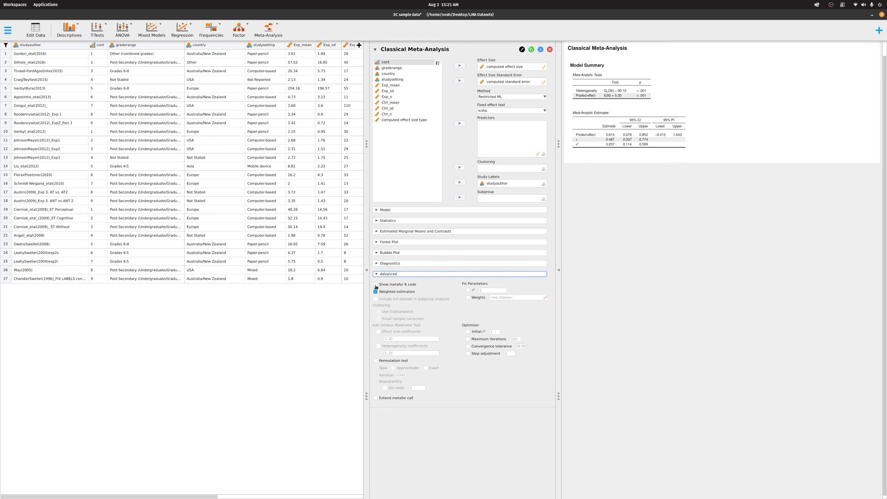
left_click(377, 275)
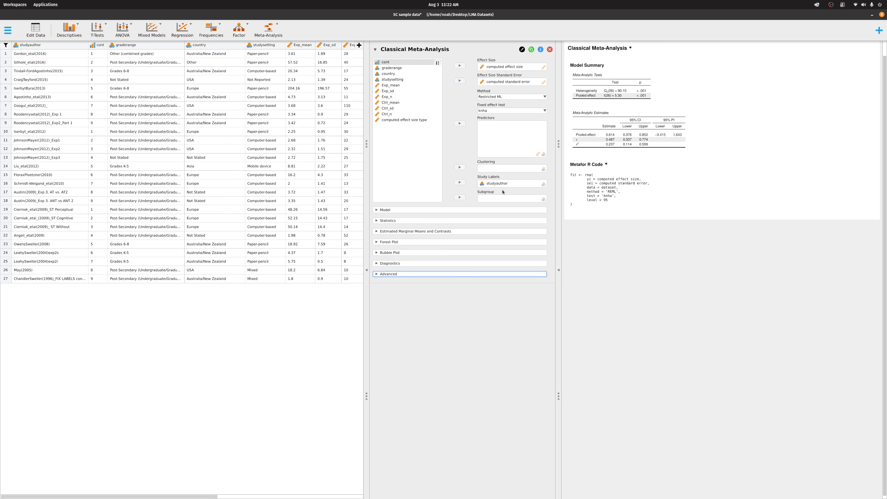
Step: Look over the model options and add I² to the meta-analysis's heterogeneity statistics
left_click(381, 210)
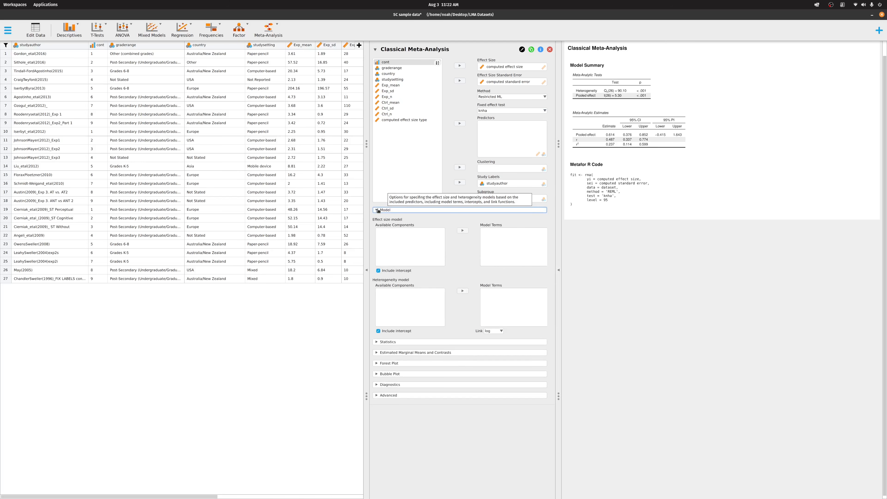
left_click(378, 210)
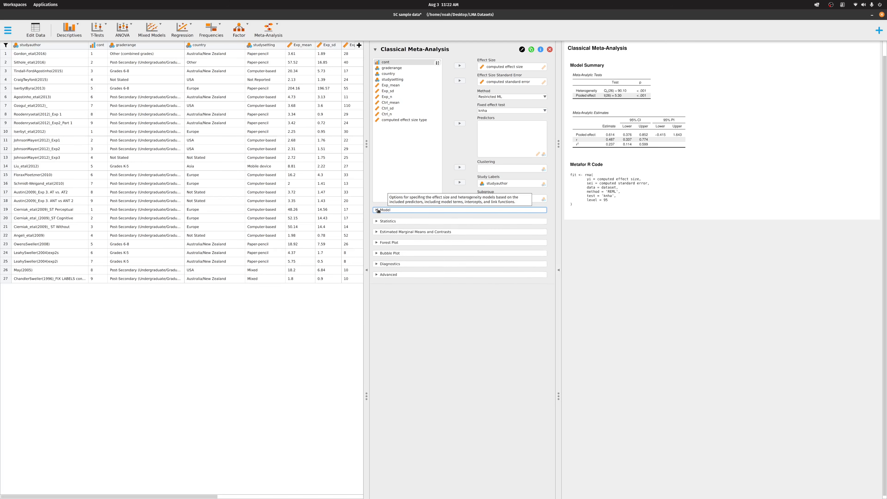
left_click(377, 220)
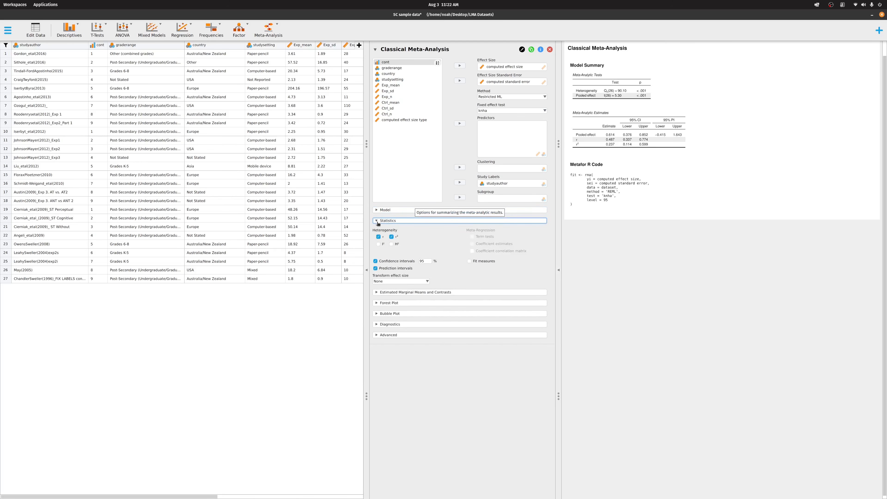
left_click(378, 245)
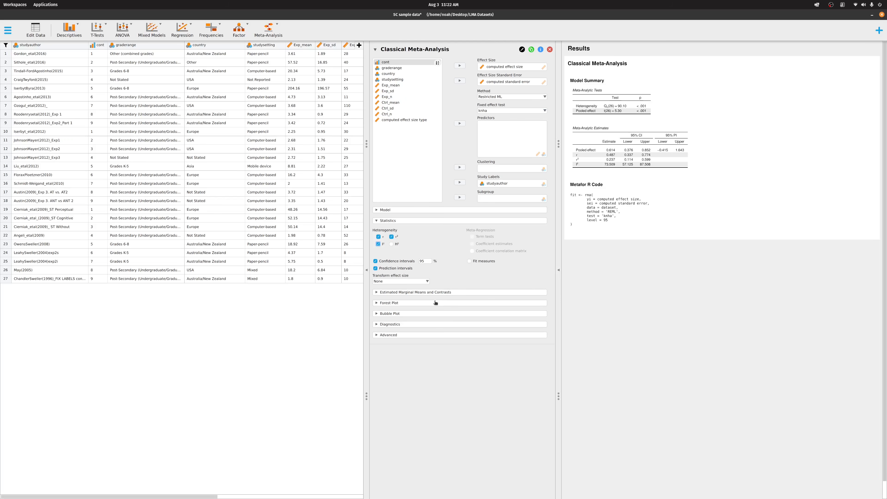
Step: Enable study information in the forest plot and add studyauthor to its selected variables
left_click(396, 303)
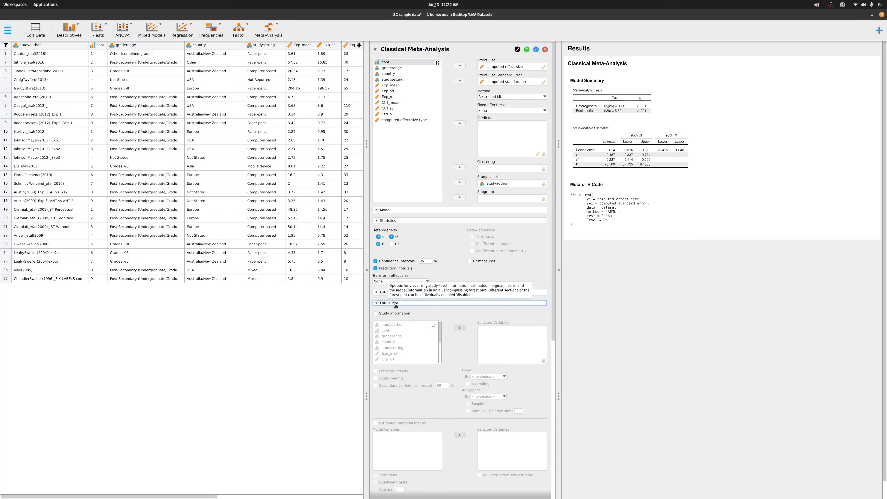
scroll(470, 277, "down", 1)
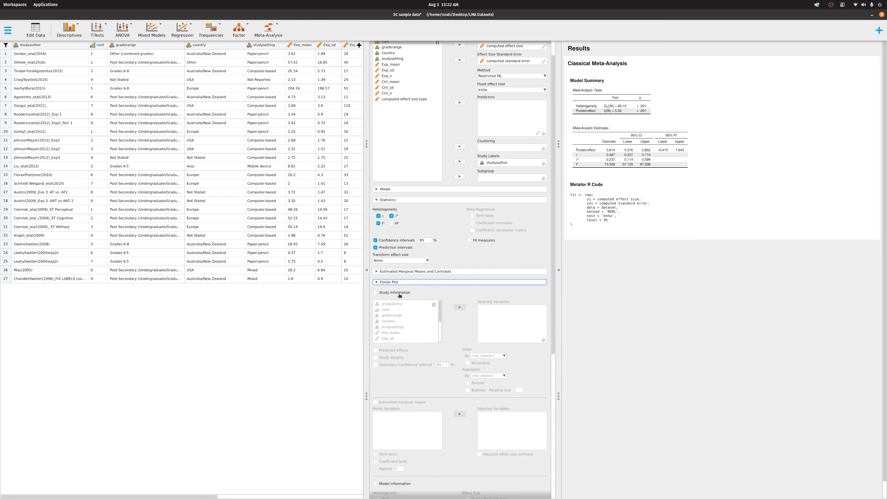
left_click(400, 294)
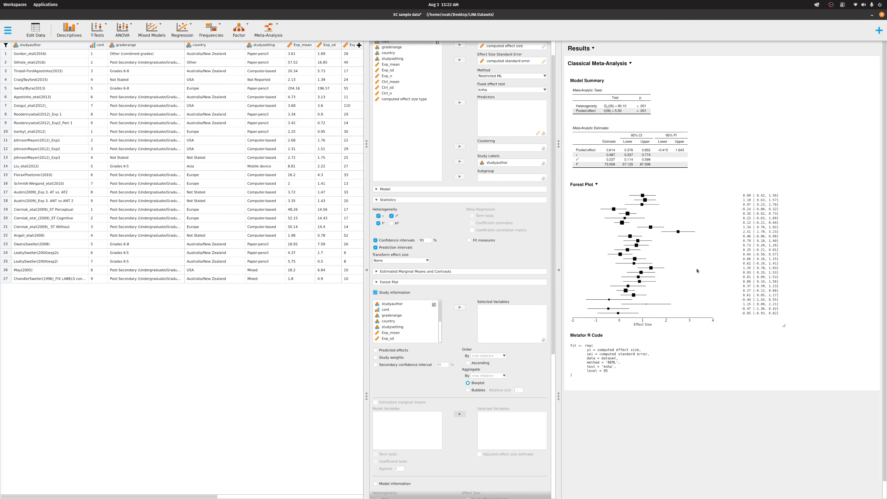
left_click(403, 304)
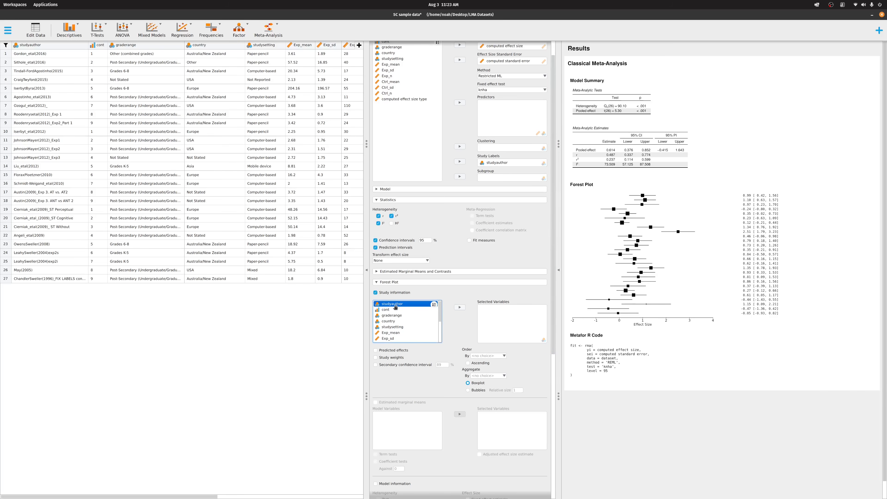
left_click(463, 309)
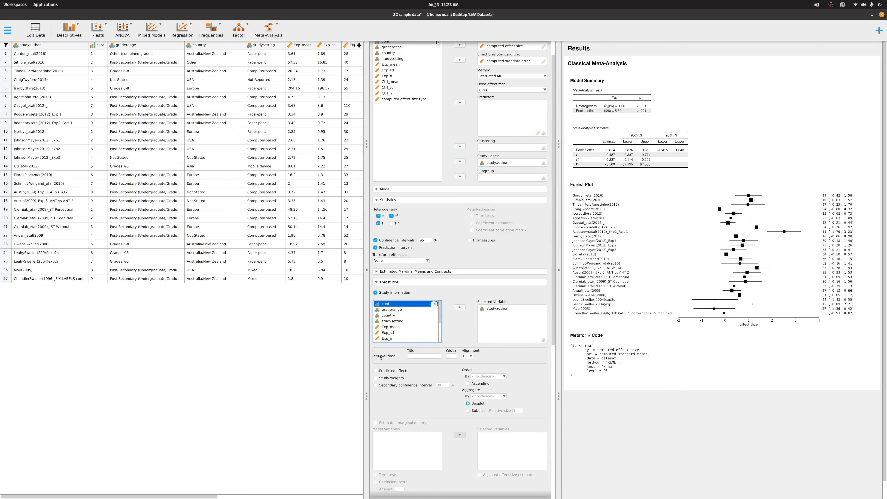
Step: Title the forest plot's studyauthor column "Study Author"
left_click(429, 356)
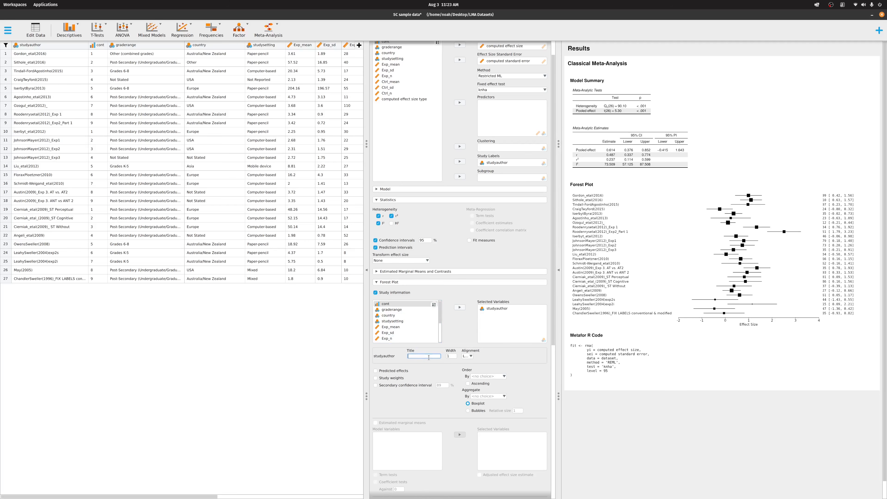
type("Study Author")
left_click(428, 372)
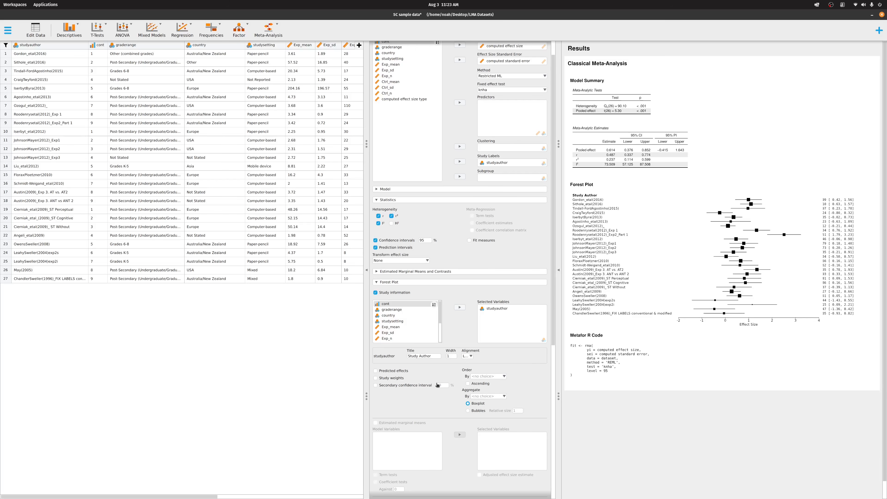
Step: Add model information to the forest plot, excluding the heterogeneity test, the τ estimate and the pooled estimate test
scroll(519, 376, "down", 5)
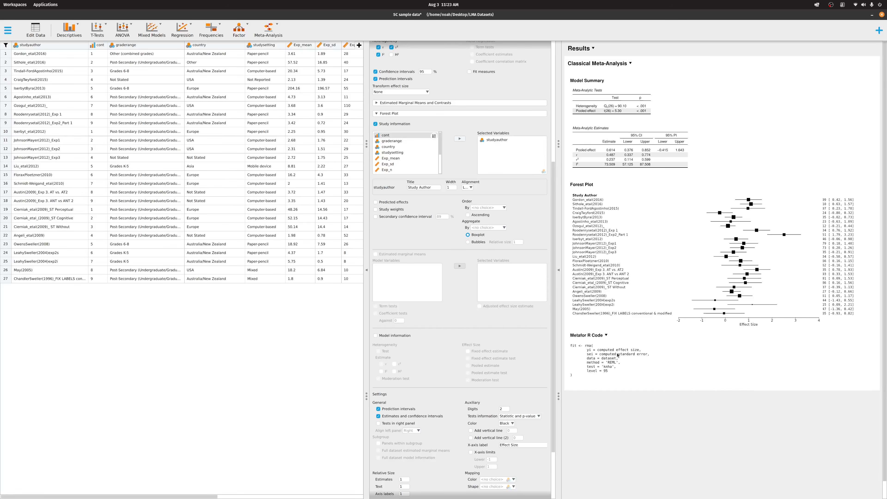
left_click(375, 335)
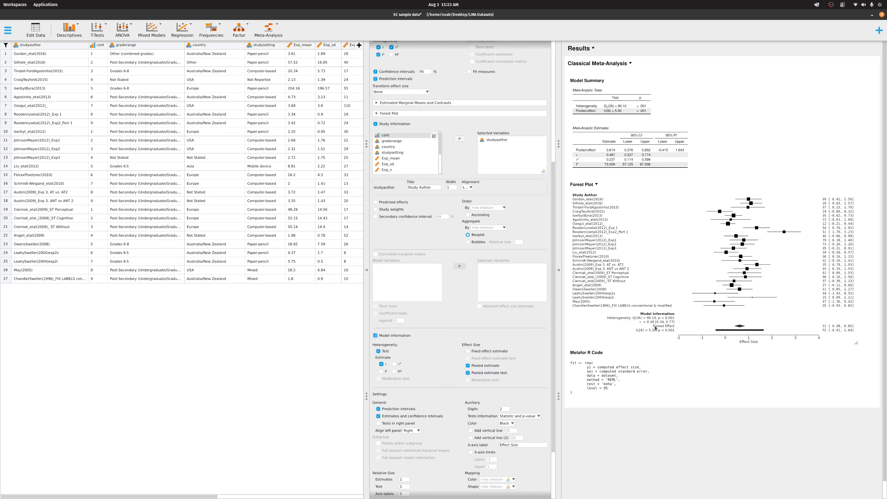
left_click(382, 364)
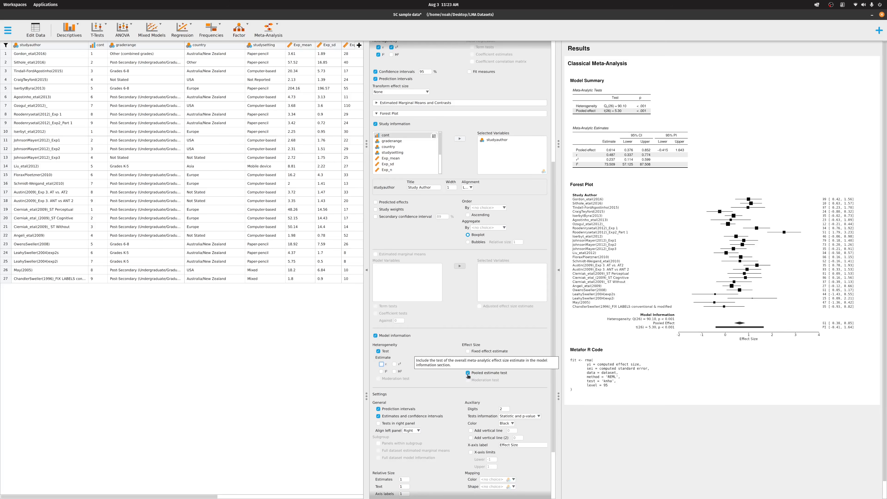
left_click(468, 373)
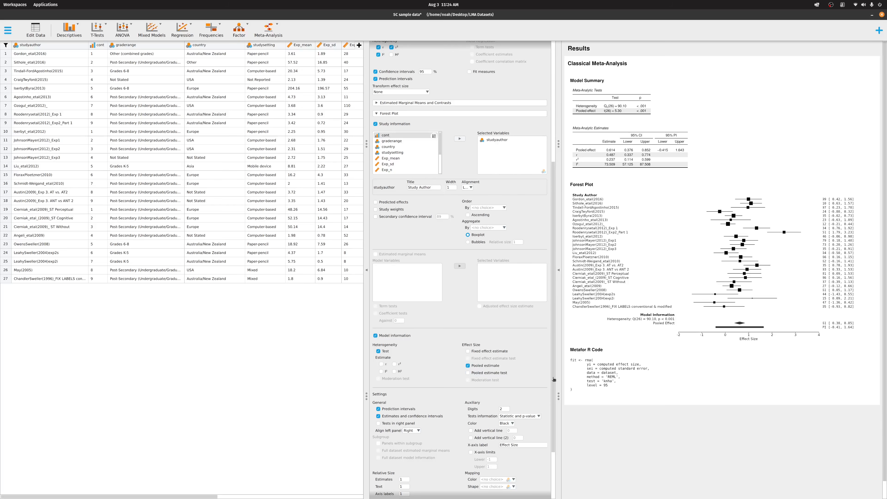
left_click(376, 353)
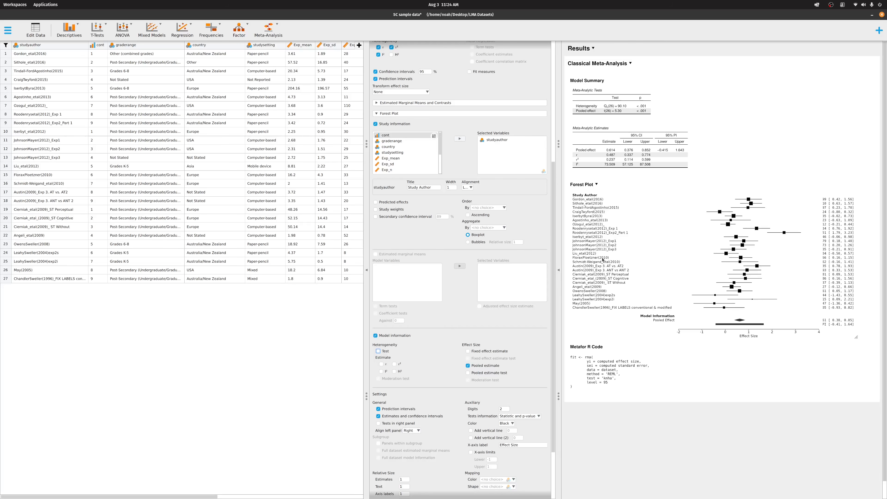
left_click(597, 184)
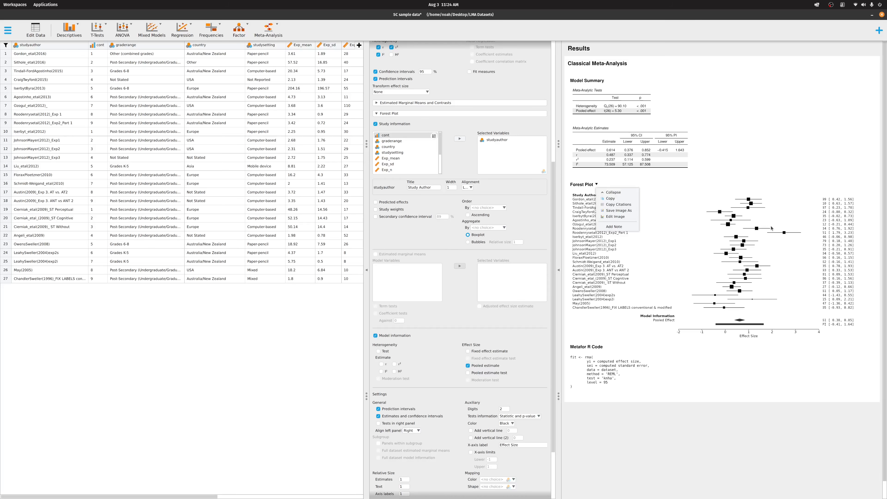
left_click(707, 346)
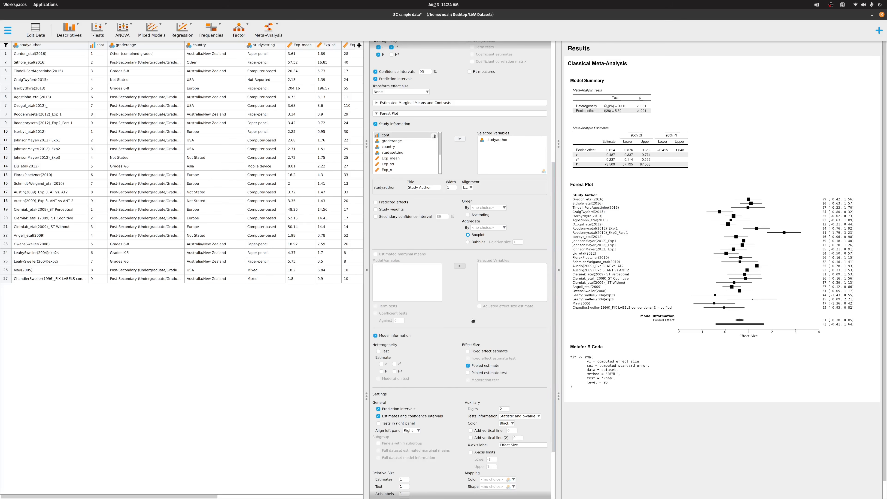
scroll(458, 315, "down", 3)
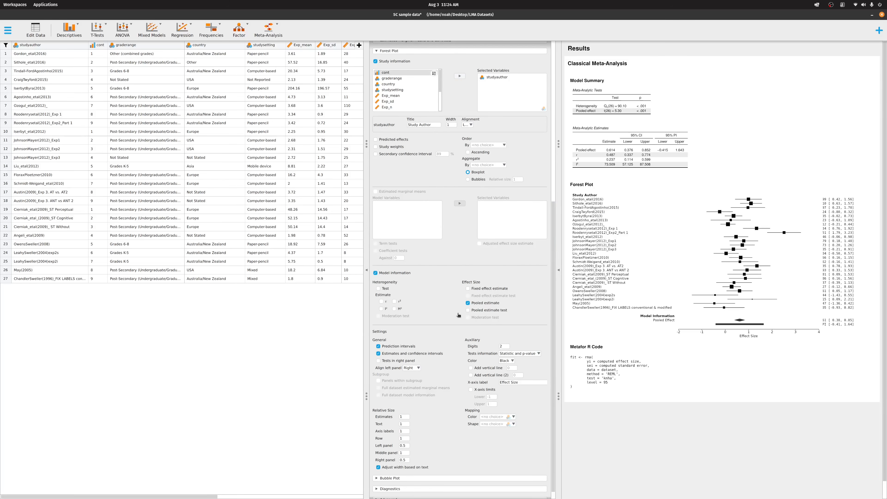
scroll(458, 315, "down", 1)
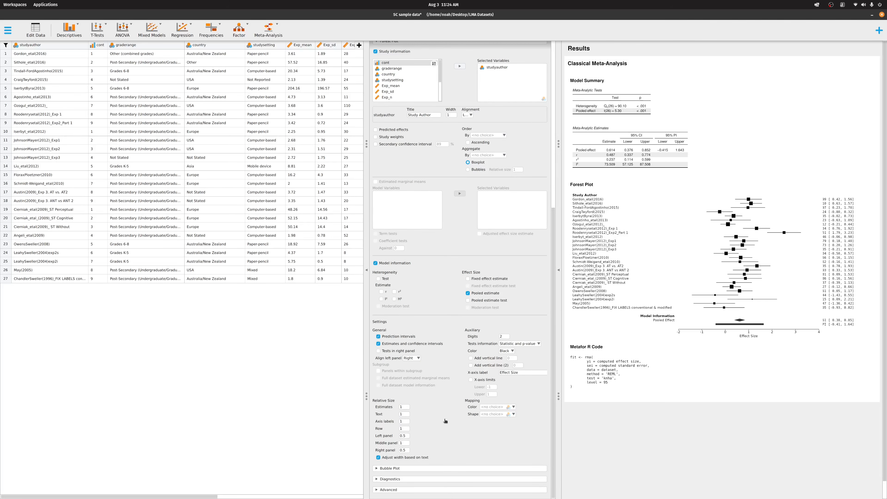
scroll(406, 252, "up", 1)
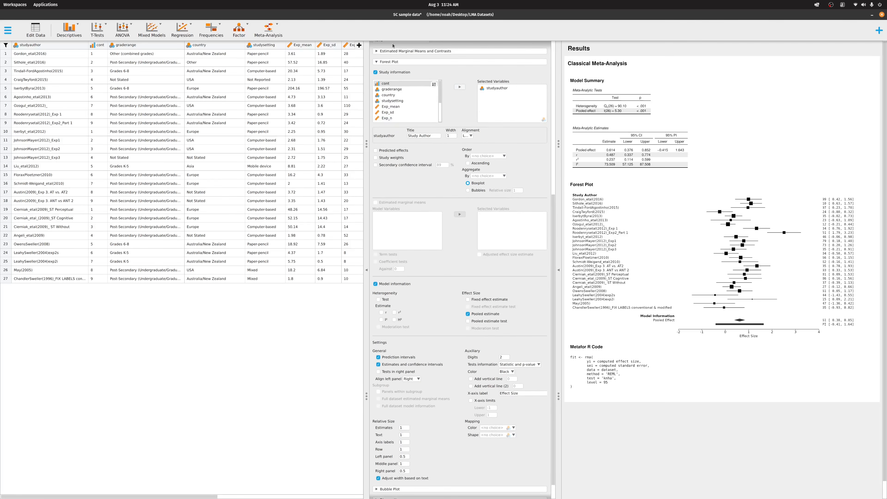
Step: Add a residual funnel plot from the meta-analysis's diagnostics and view it in the results
left_click(387, 64)
left_click(393, 324)
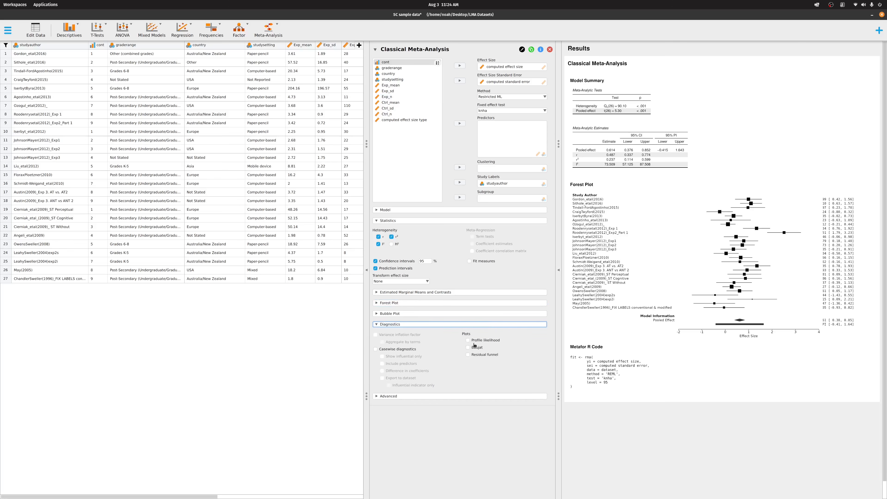
left_click(493, 356)
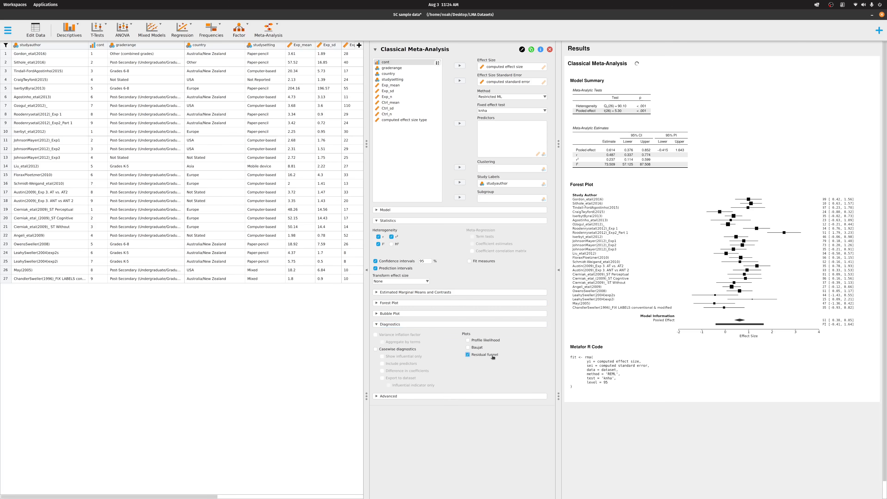
scroll(716, 386, "down", 1)
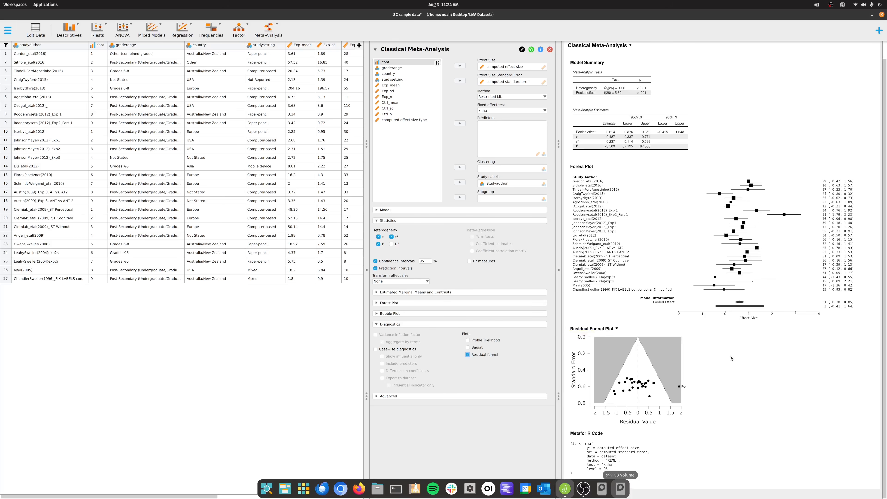
scroll(731, 357, "up", 1)
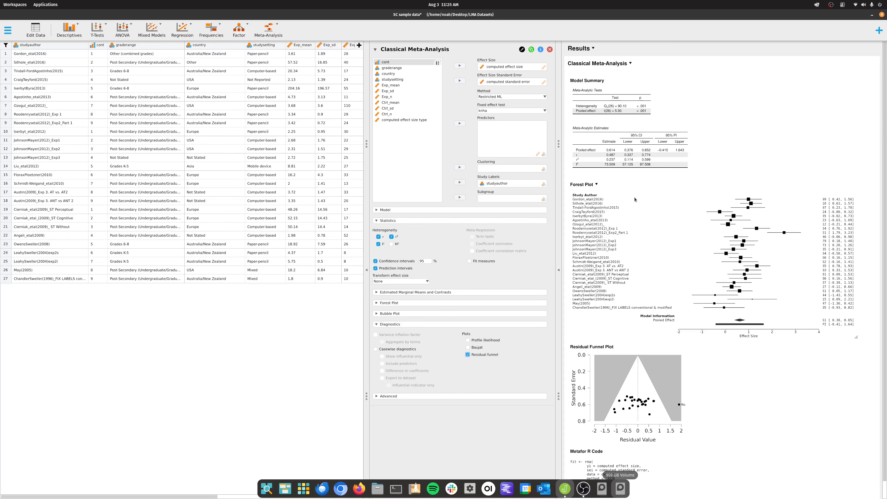
Step: Collapse the Forest Plot and Residual Funnel Plot in the results
left_click(592, 187)
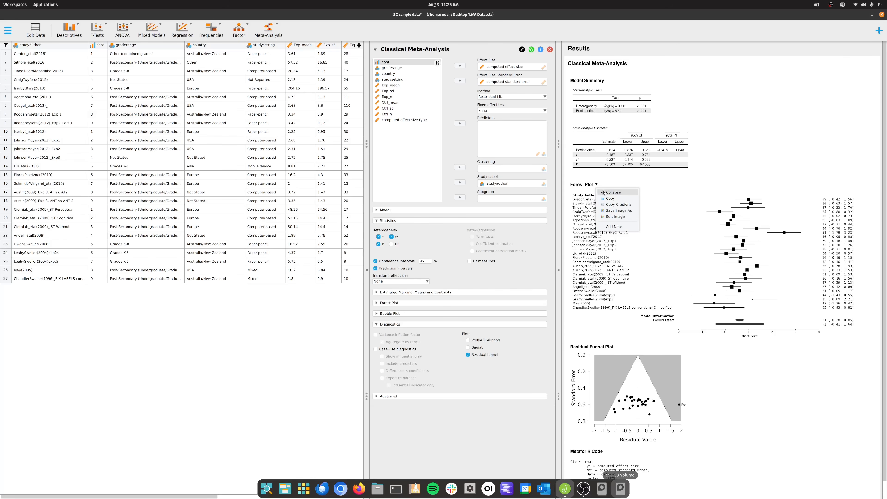
left_click(602, 192)
left_click(598, 198)
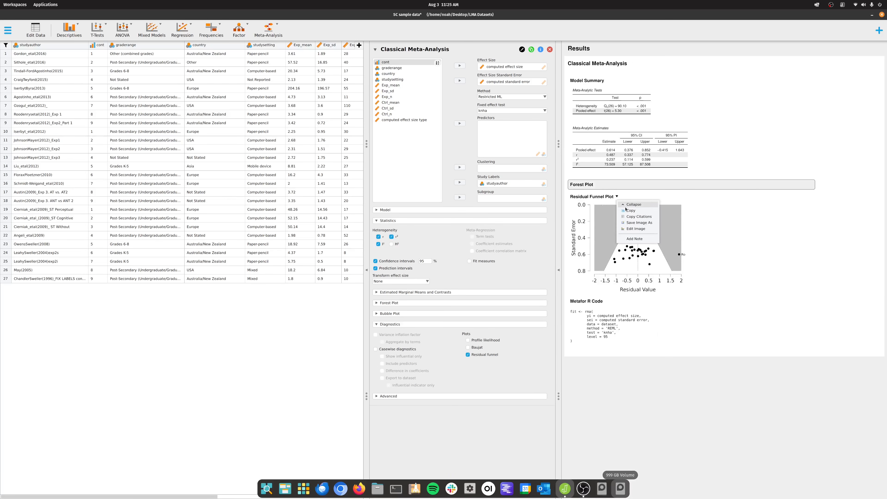
left_click(632, 205)
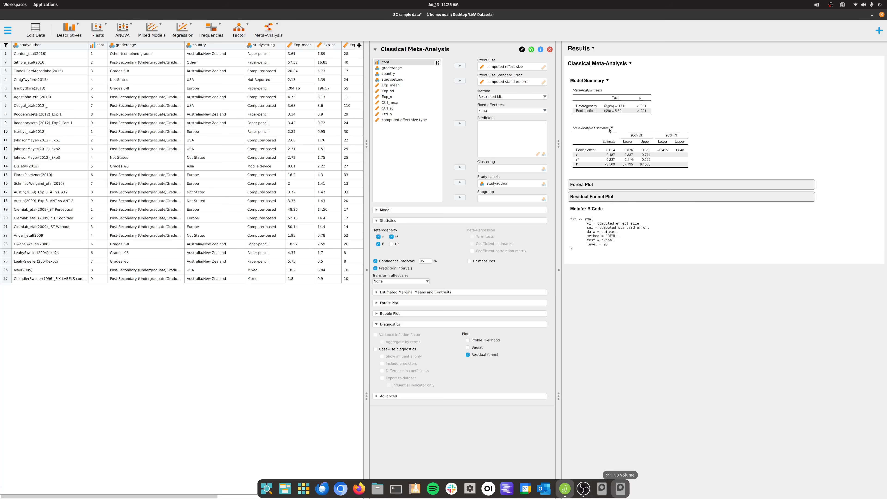
Step: Add country as a predictor of the meta-analysis and collapse the statistics and diagnostics options
left_click(395, 74)
left_click(459, 122)
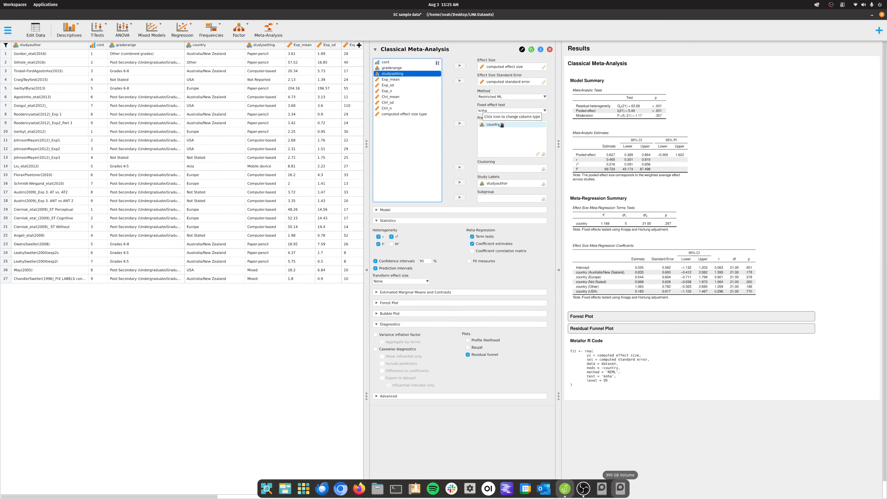
left_click(376, 220)
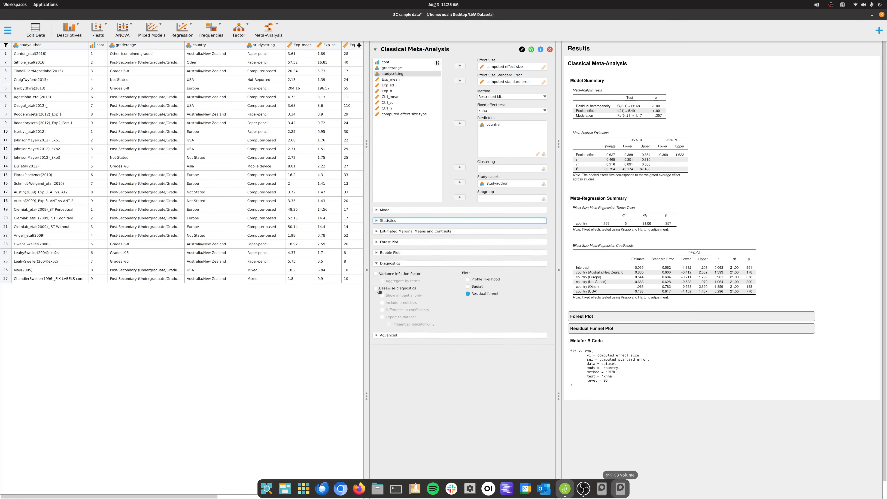
left_click(379, 264)
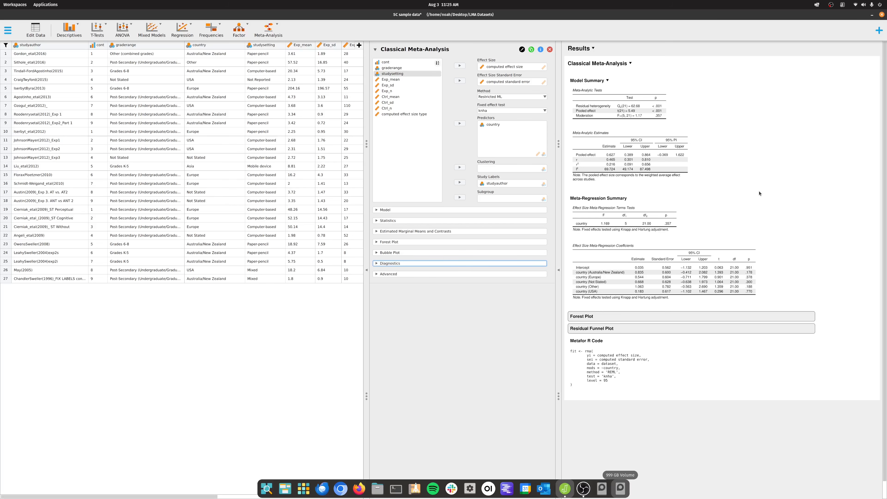
Step: Exclude the intercept from the effect size model
left_click(390, 210)
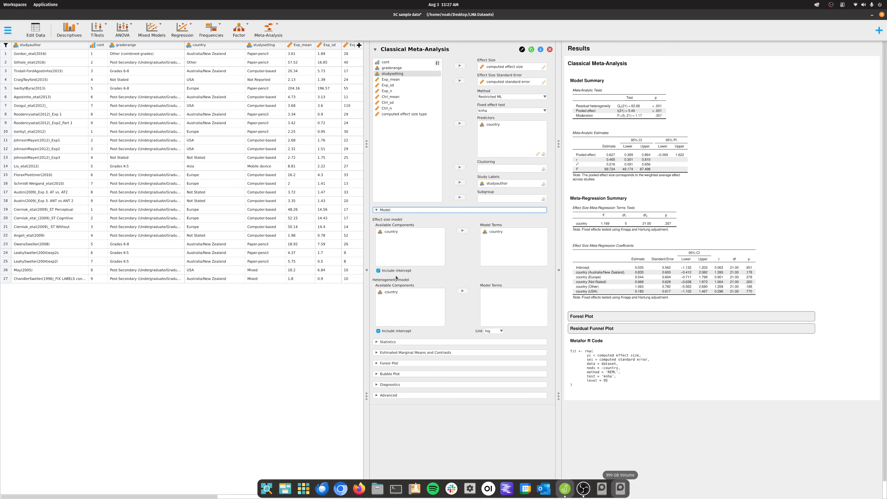
left_click(379, 271)
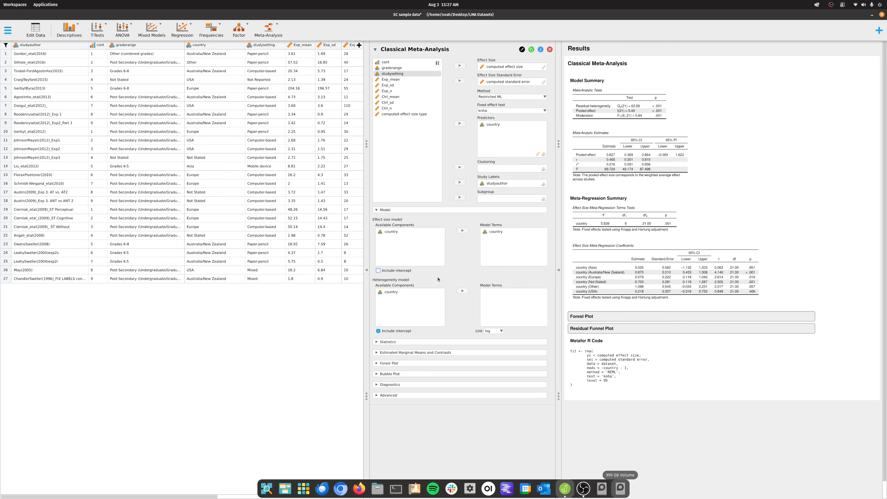
left_click(409, 271)
Step: Remove country from the effect size model's terms
left_click(391, 231)
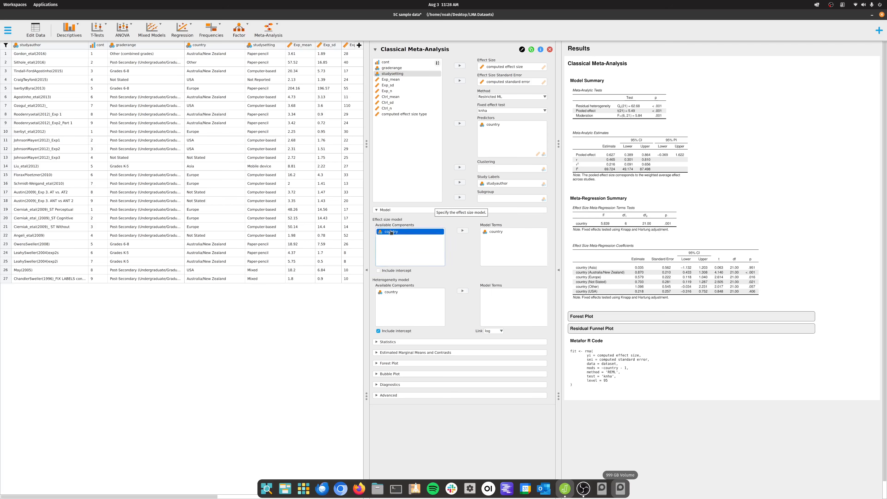
left_click(496, 232)
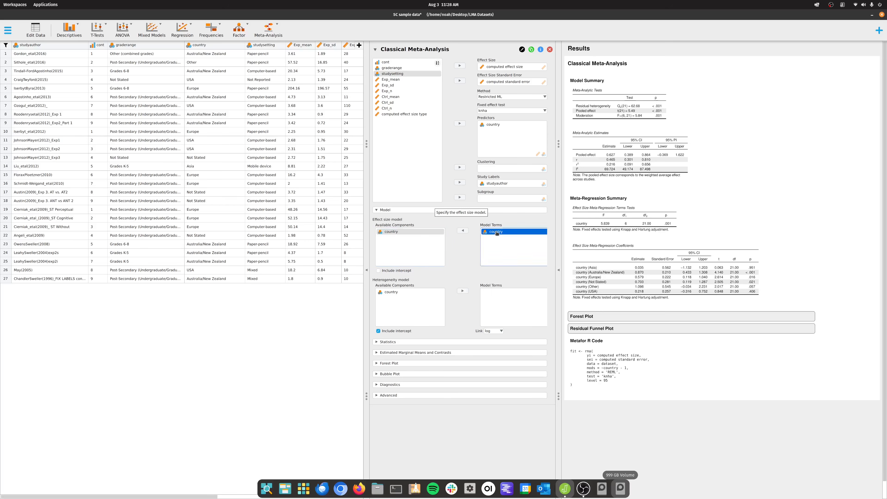
left_click(465, 231)
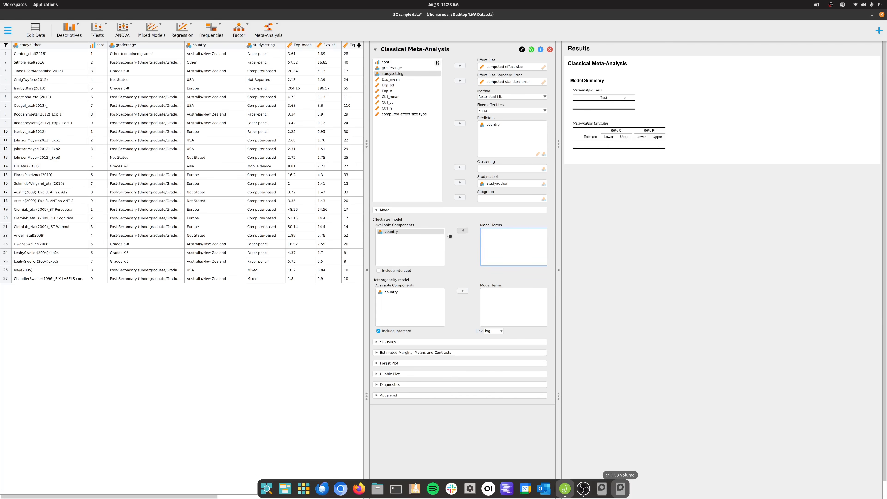
Step: Add cont as a second predictor alongside country
left_click(396, 63)
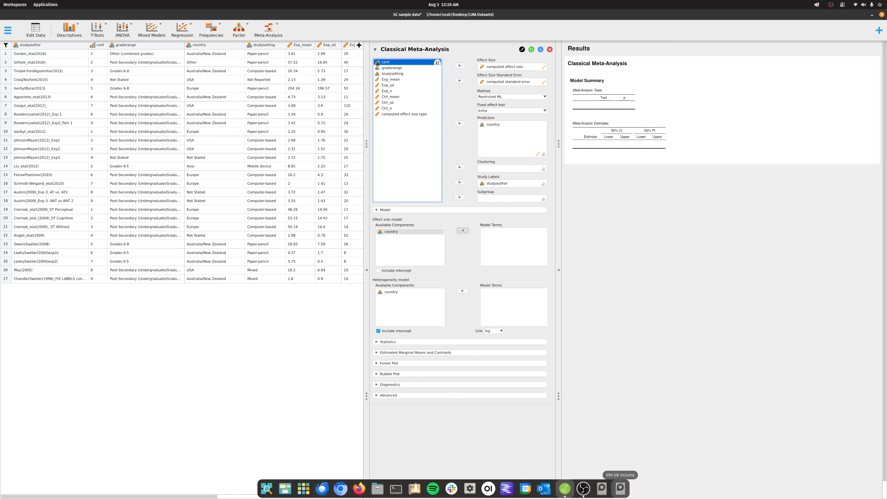
left_click(461, 129)
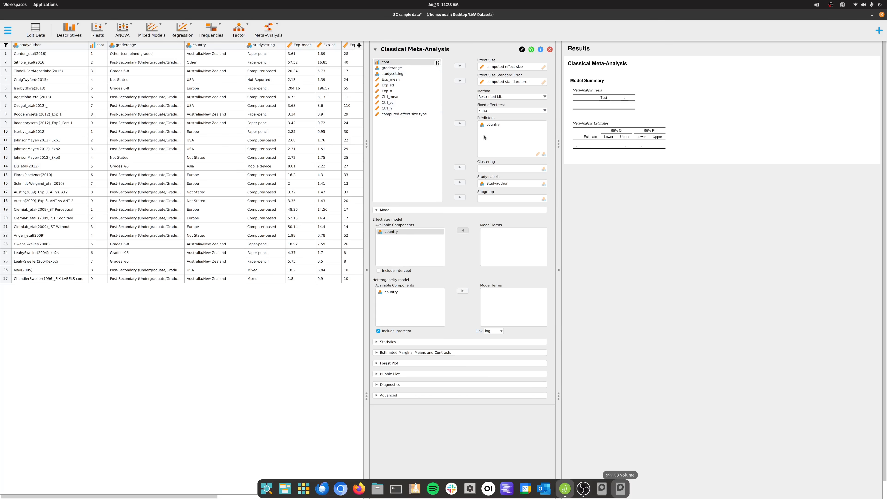
left_click(458, 123)
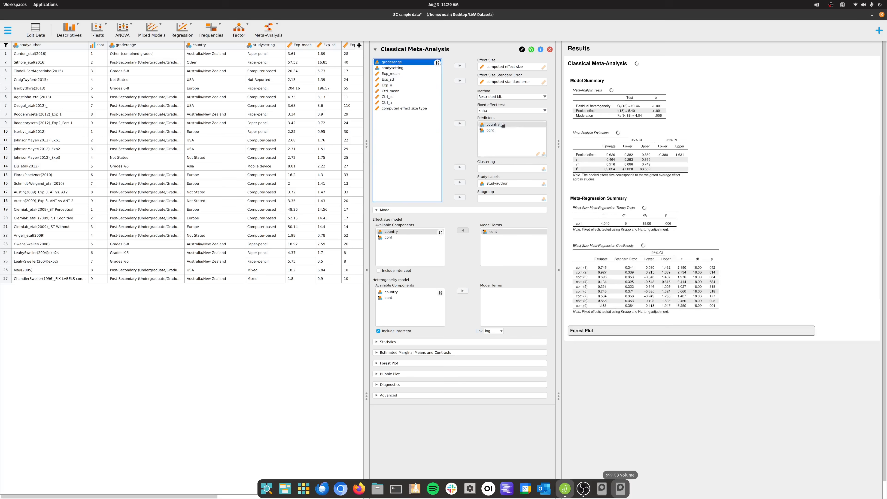
Step: Add graderange as a predictor, and remove country and graderange so only cont remains as a predictor
left_click(459, 123)
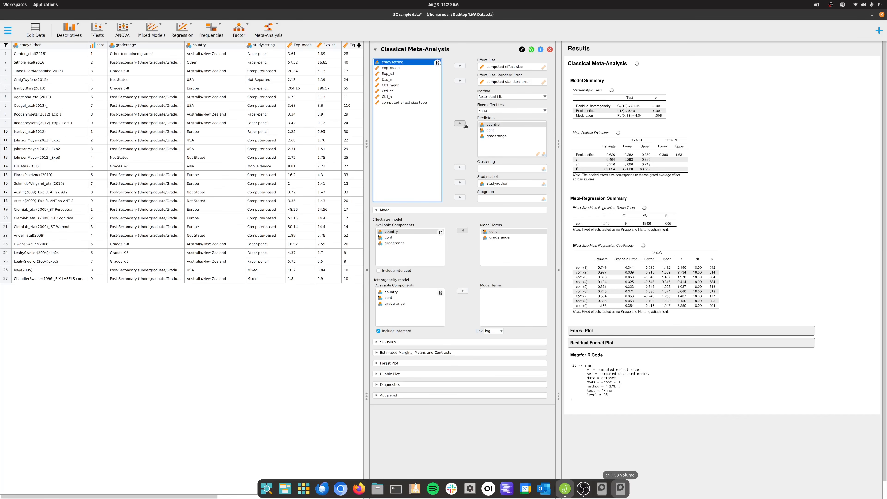
left_click(498, 125)
left_click(460, 123)
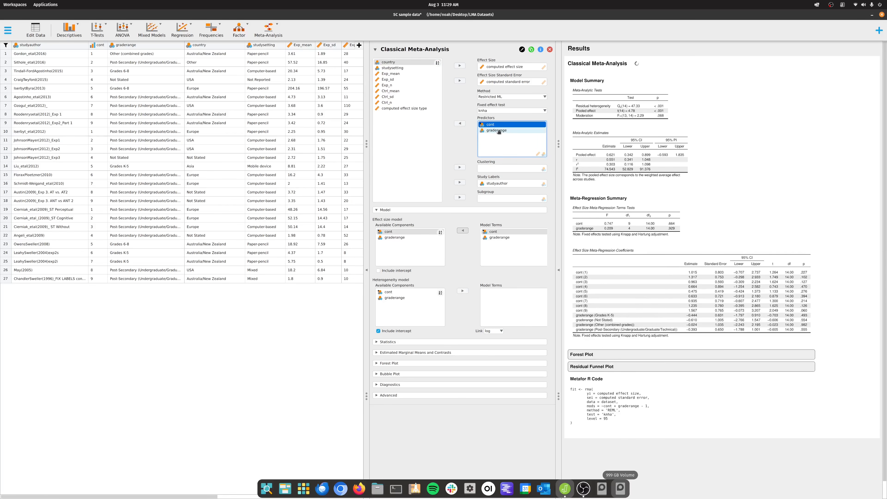
left_click(459, 123)
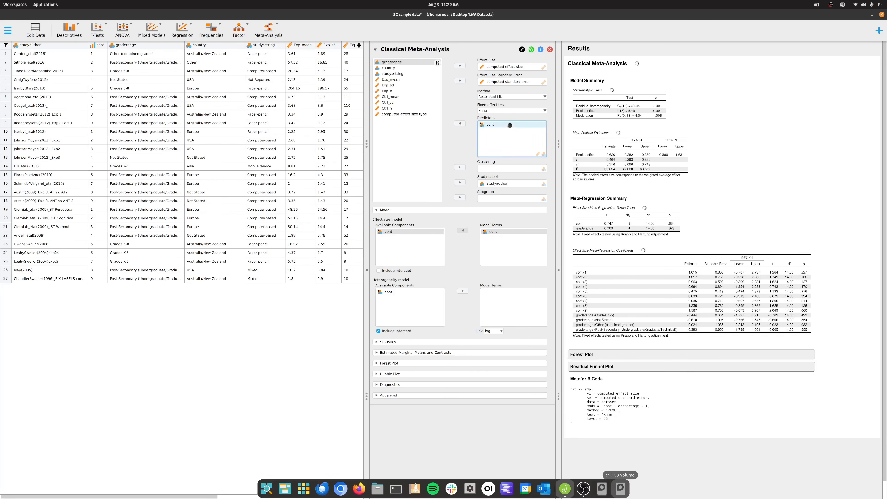
Step: Include the intercept in the effect size model, comparing the meta-regression coefficients with and without it
left_click(395, 271)
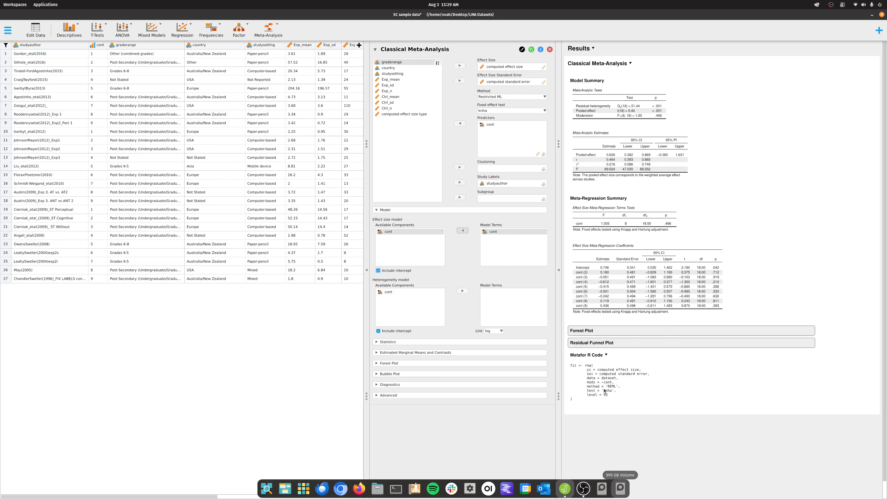
left_click(408, 270)
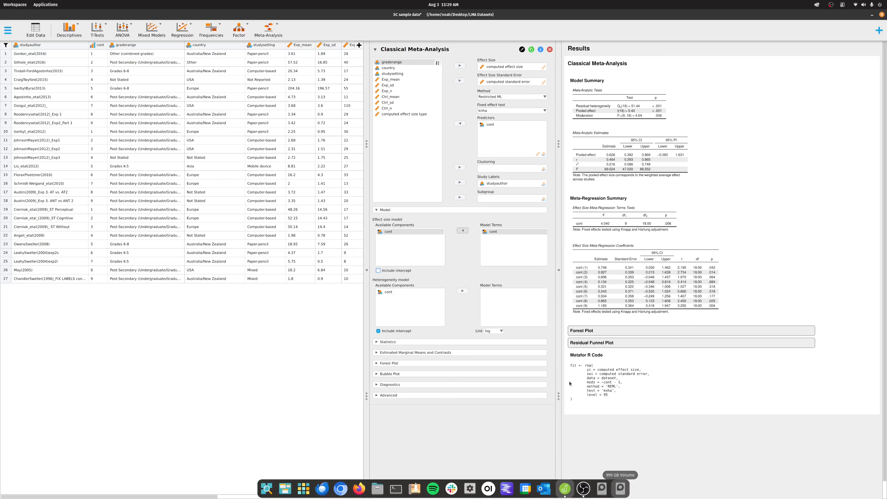
left_click(399, 271)
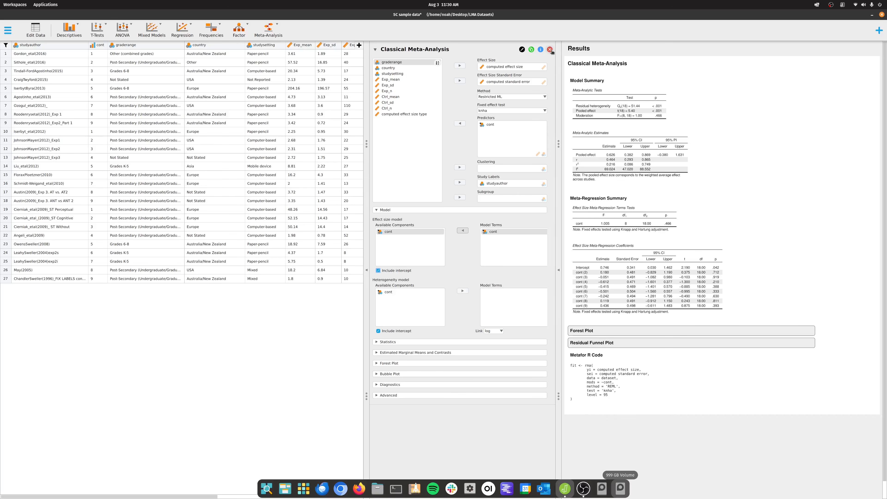
Step: Examine the graderange column's properties and its available column types, and close the properties
double_click(123, 46)
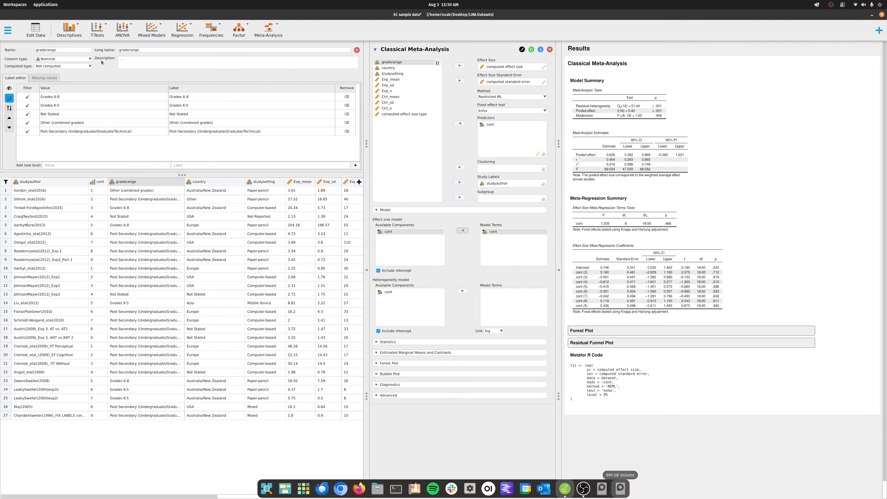
left_click(88, 60)
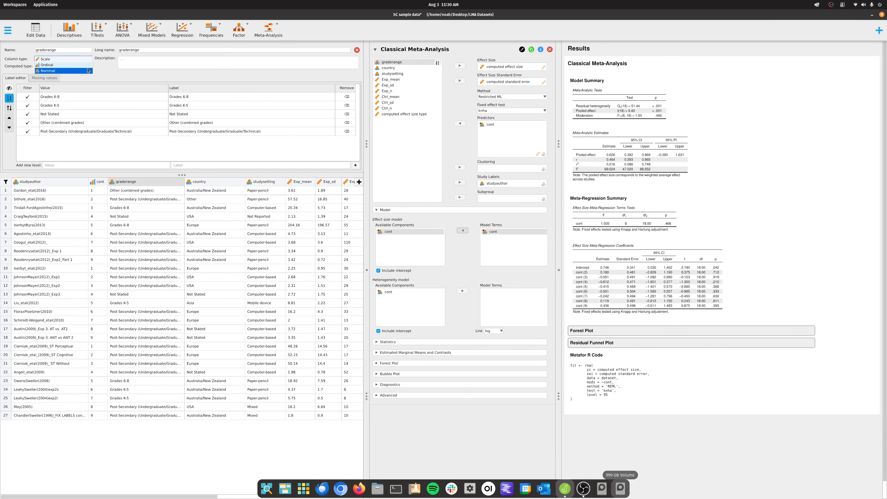
left_click(110, 77)
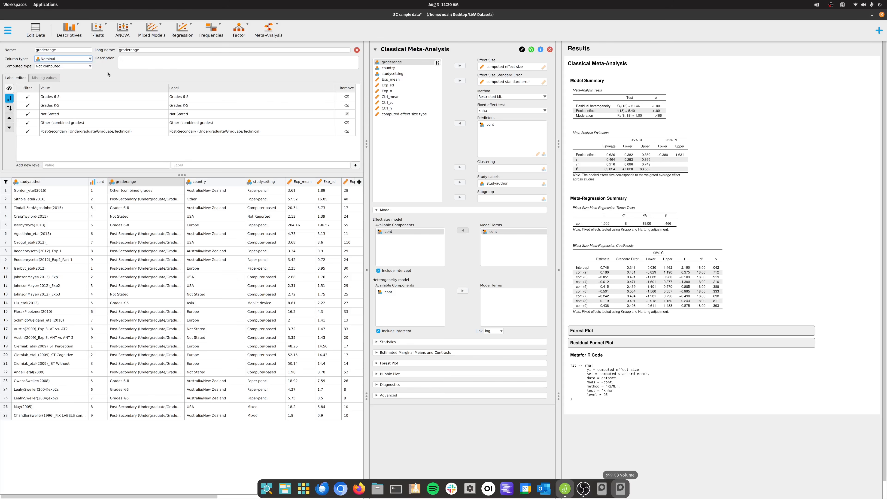
left_click(356, 50)
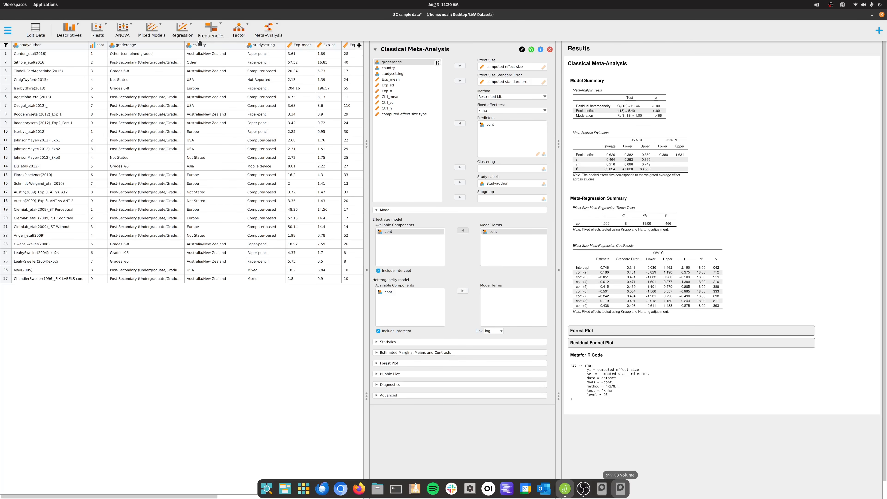
Step: Expand the meta-analysis diagnostics options and remove cont from the effect size model's terms
left_click(468, 385)
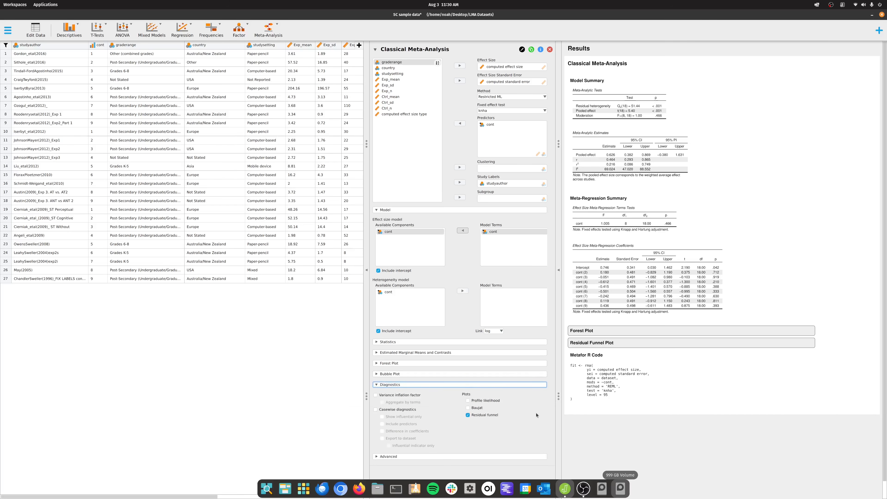
double_click(493, 234)
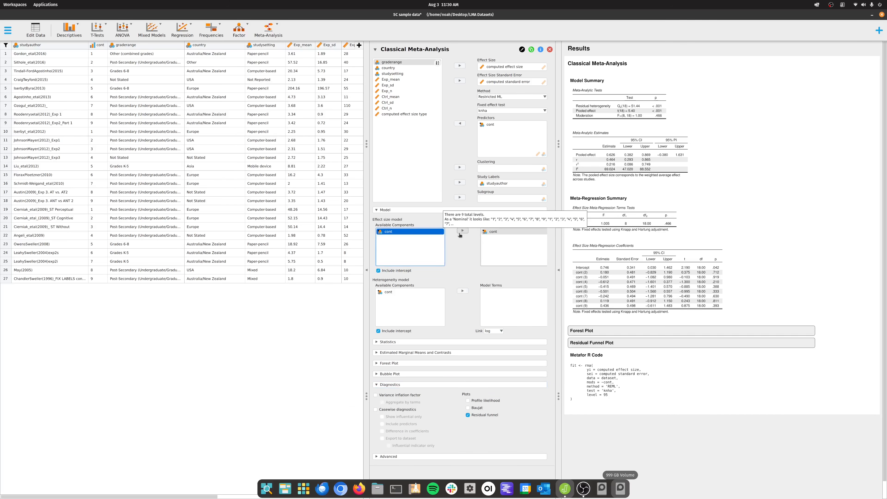
left_click(463, 231)
left_click(499, 233)
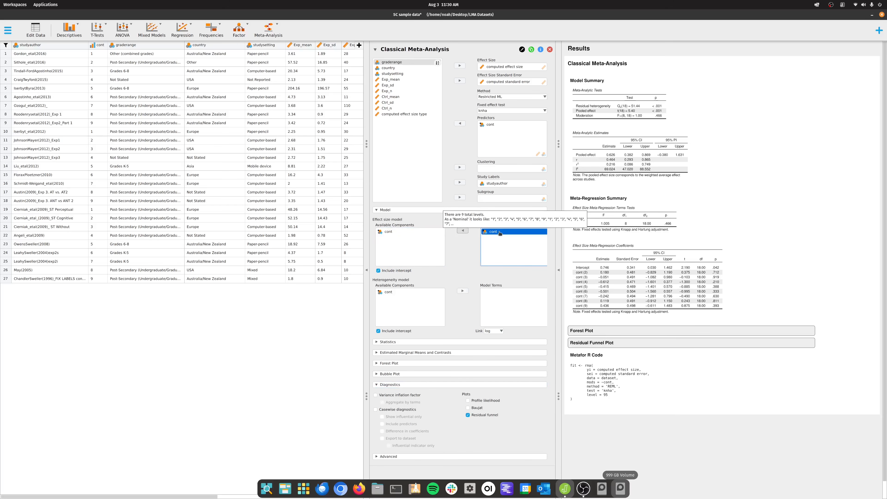
left_click(463, 231)
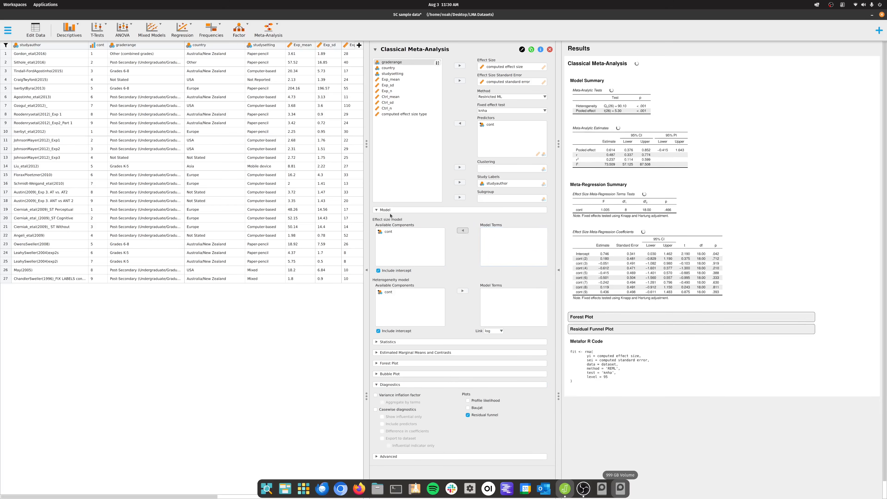
Step: Collapse the model options and clear all predictors from the meta-analysis
left_click(468, 210)
left_click(461, 123)
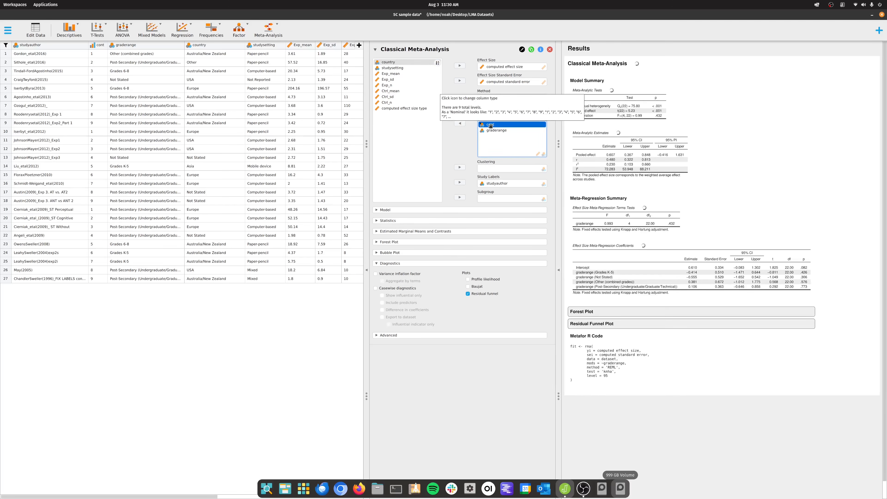
left_click(460, 124)
left_click(499, 124)
left_click(460, 124)
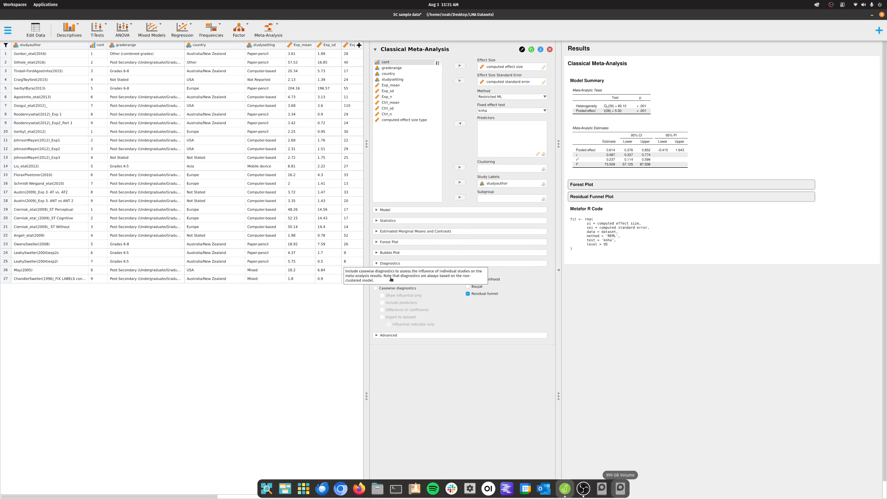
Step: Enable casewise diagnostics for the meta-analysis and look across the table to its Influential column
left_click(383, 289)
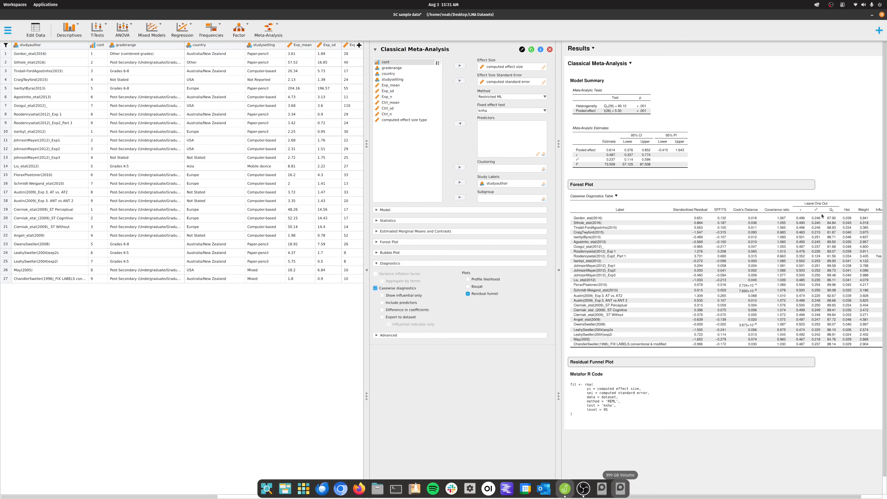
scroll(655, 494, "right", 2)
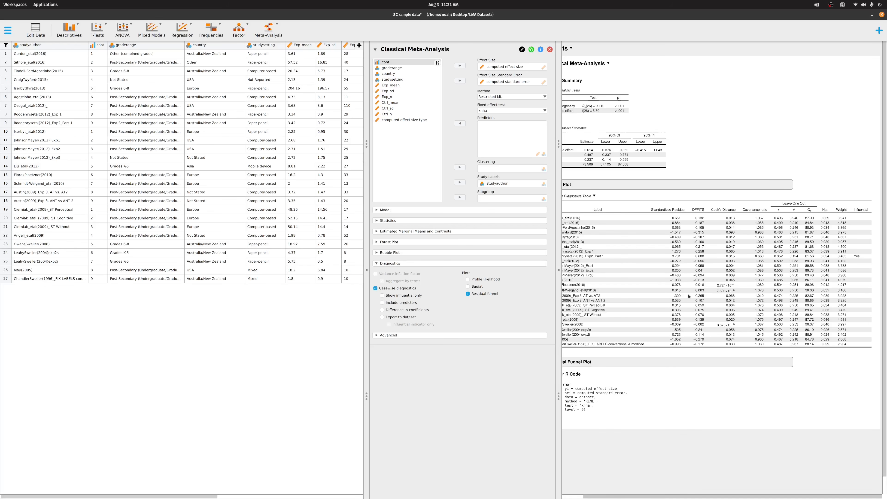
scroll(742, 404, "left", 2)
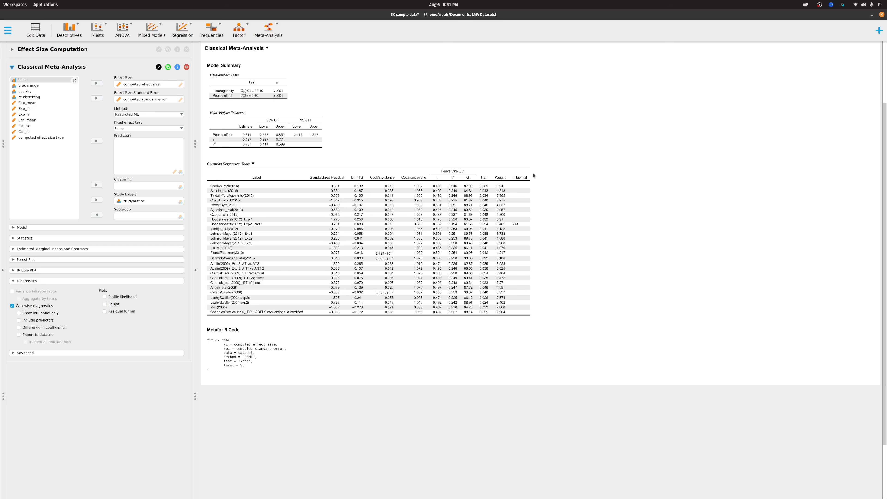
Step: Start a Funnel Plot analysis using computed effect size as effect size and computed standard error as its standard error
left_click(285, 32)
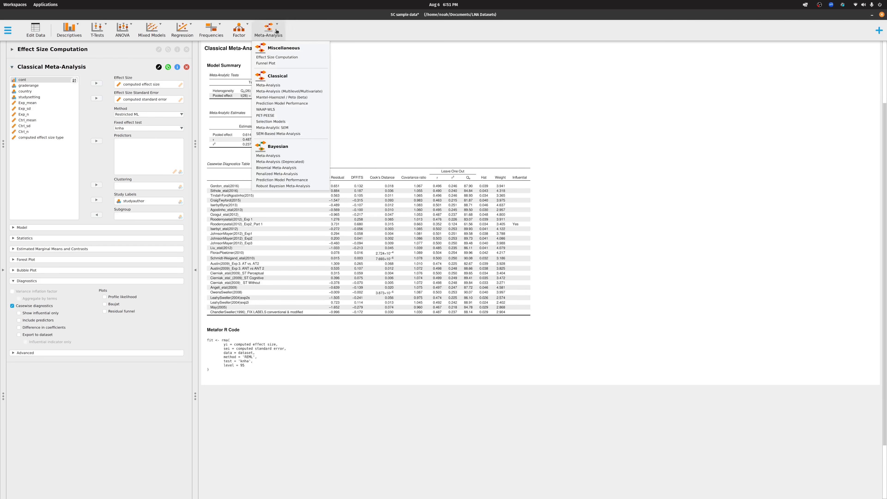
left_click(276, 64)
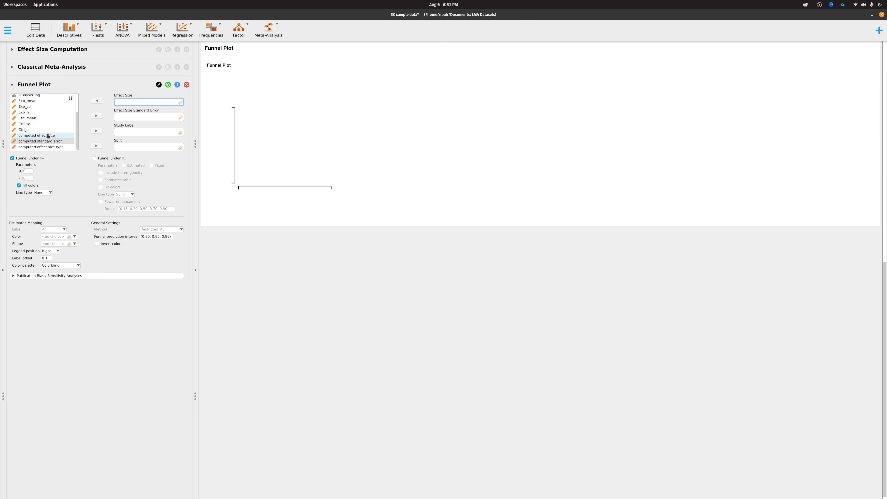
left_click(49, 136)
left_click(97, 101)
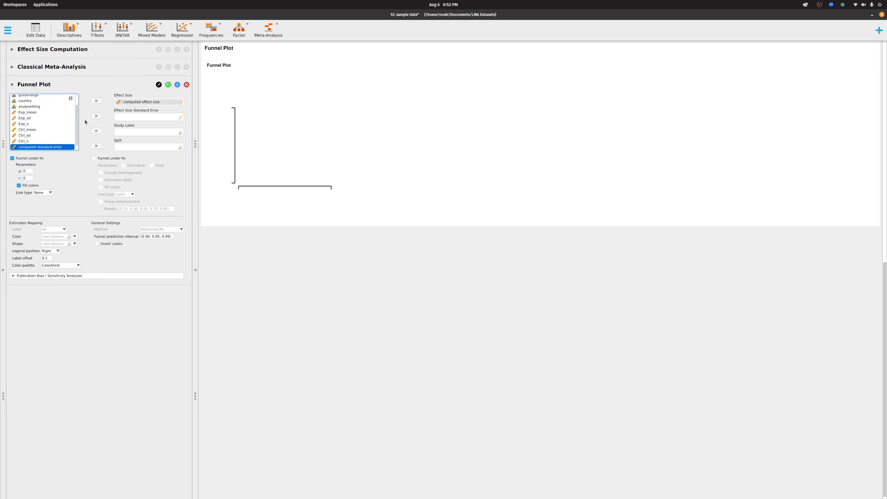
left_click(94, 117)
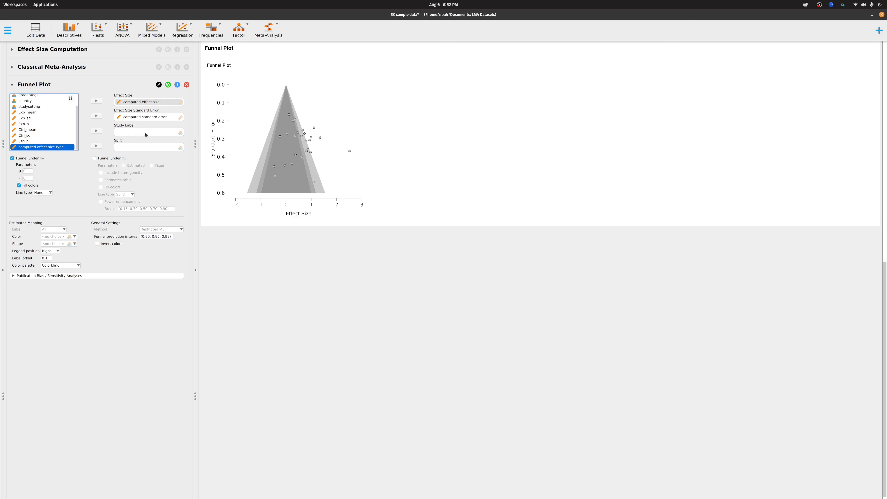
Step: Try labelling the funnel plot's studies with studyauthor, and remove the study label variable
scroll(49, 121, "up", 3)
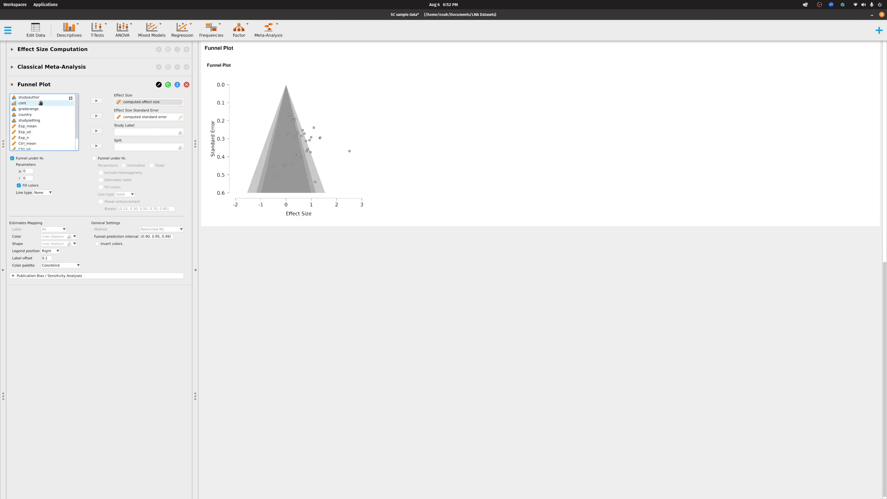
left_click(39, 99)
left_click(97, 131)
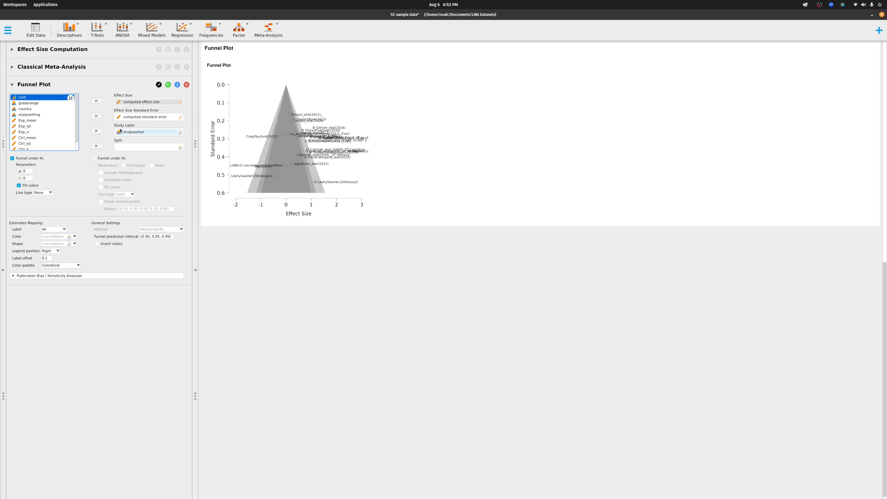
left_click(140, 132)
left_click(97, 131)
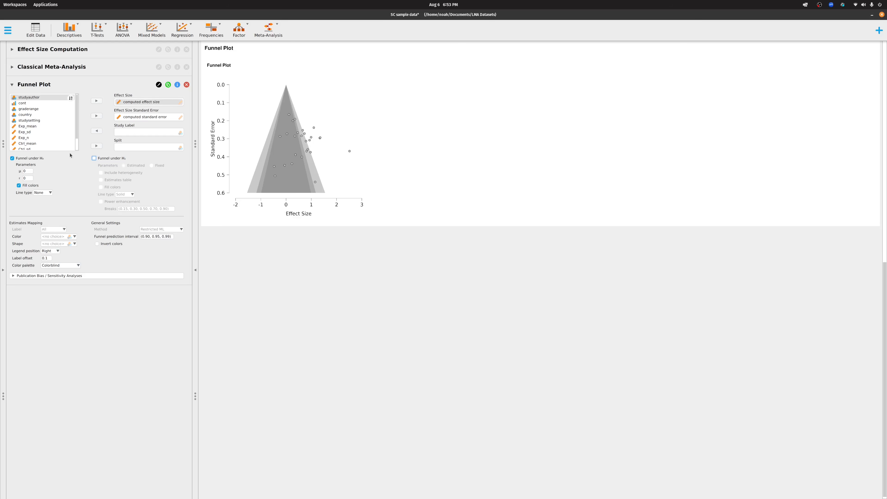
Step: Show the funnel under H₁ with estimated parameters and filled colors instead of the funnel under H₀
left_click(110, 160)
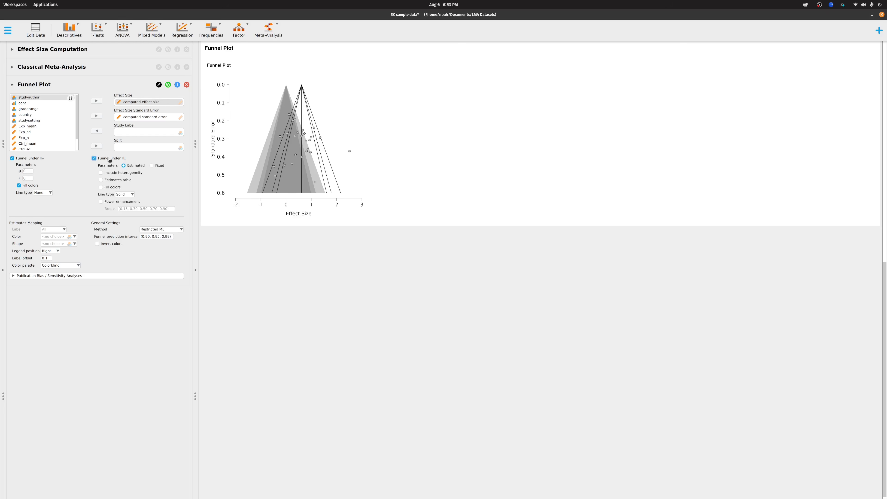
left_click(12, 159)
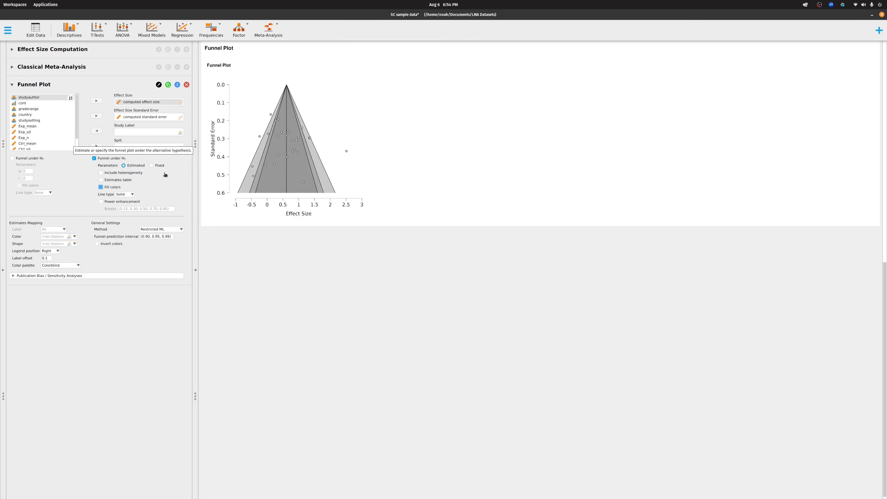
Step: Enable asymmetry tests in the publication bias analyses and select the weighted regression (Egger's test)
left_click(53, 276)
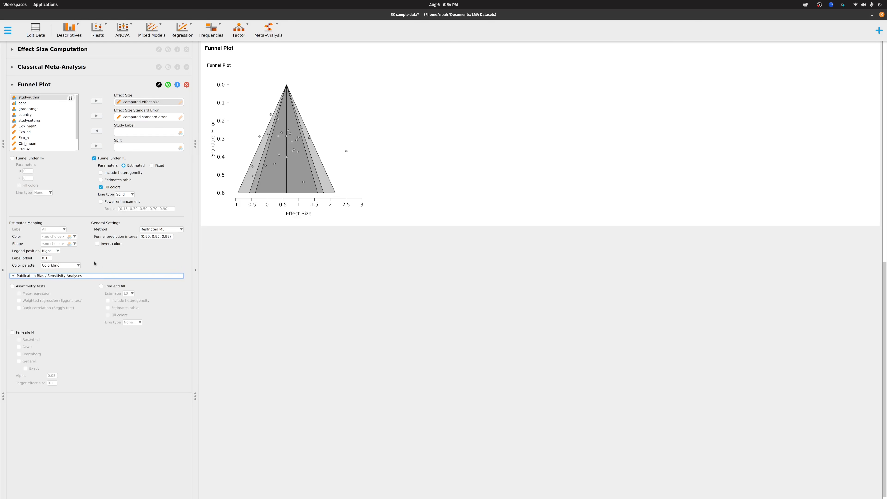
left_click(29, 287)
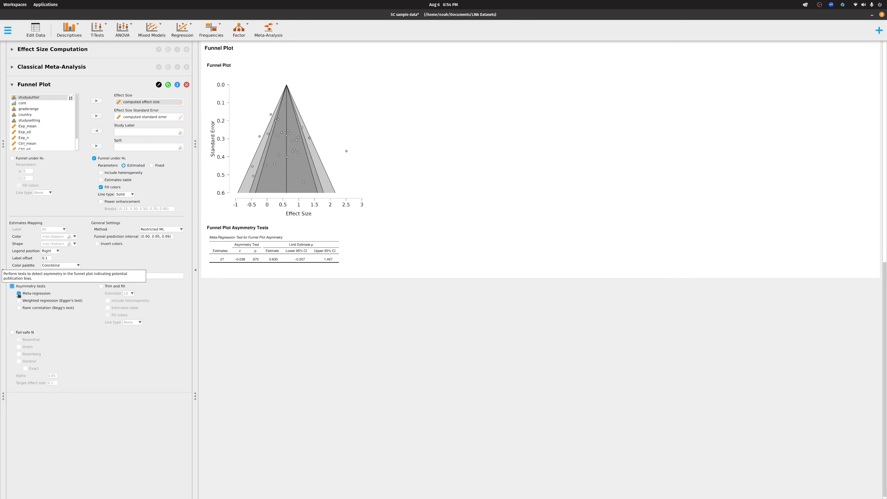
left_click(18, 301)
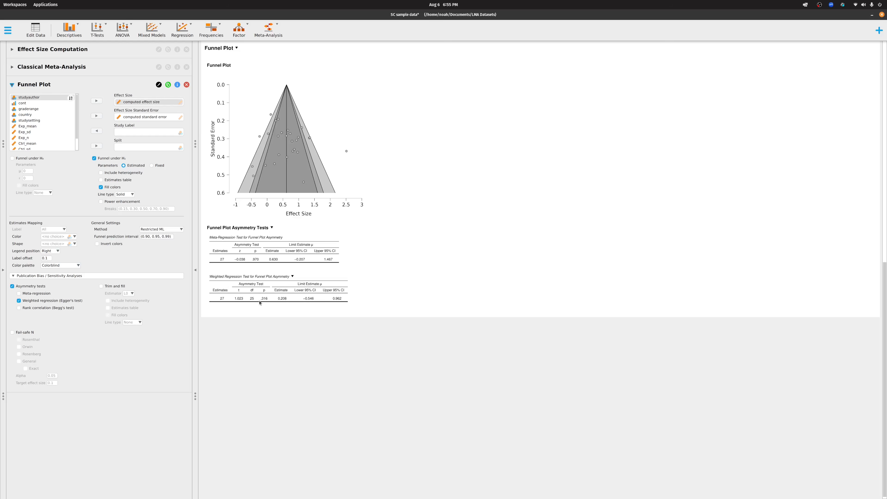
Step: Enable trim and fill with its estimates table, and add the Rosenthal fail-safe N
left_click(102, 287)
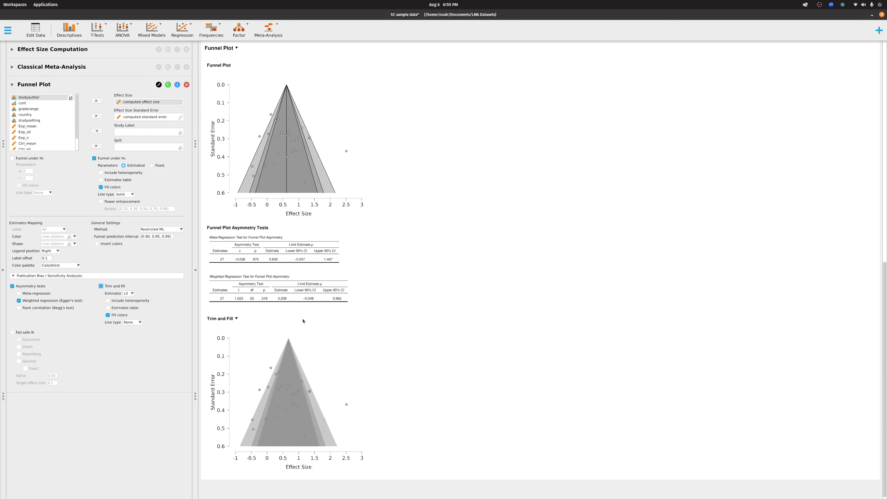
scroll(303, 321, "down", 1)
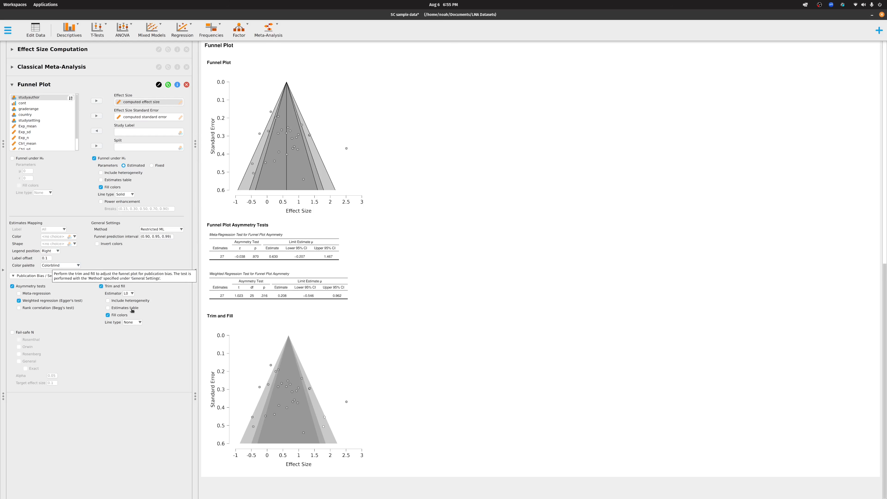
left_click(108, 308)
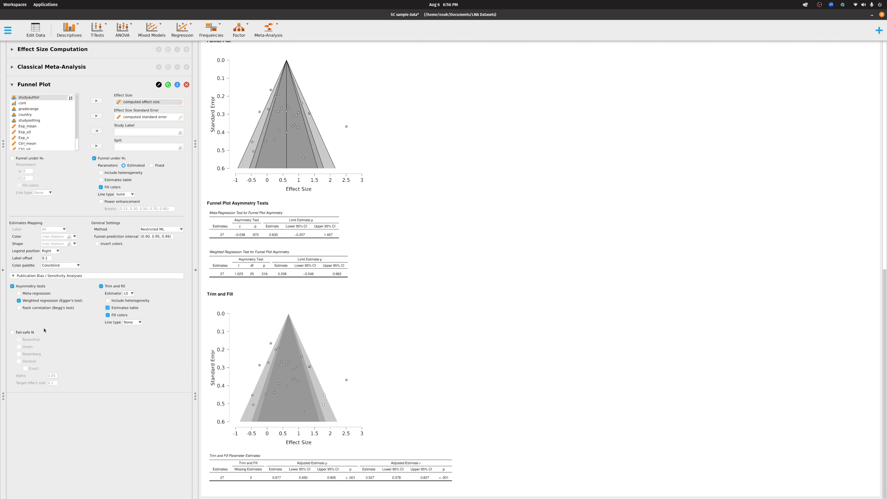
left_click(31, 332)
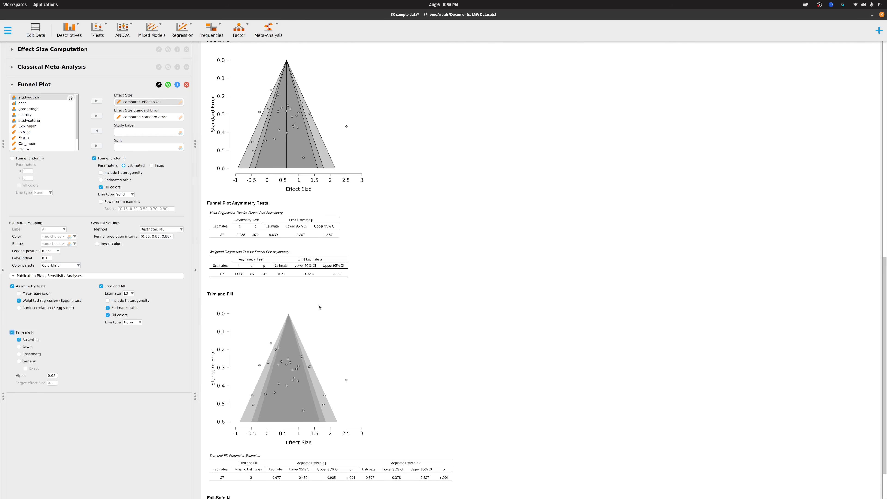
Step: Add the Orwin and Rosenberg fail-safe N estimates to the funnel plot analysis
scroll(383, 340, "down", 2)
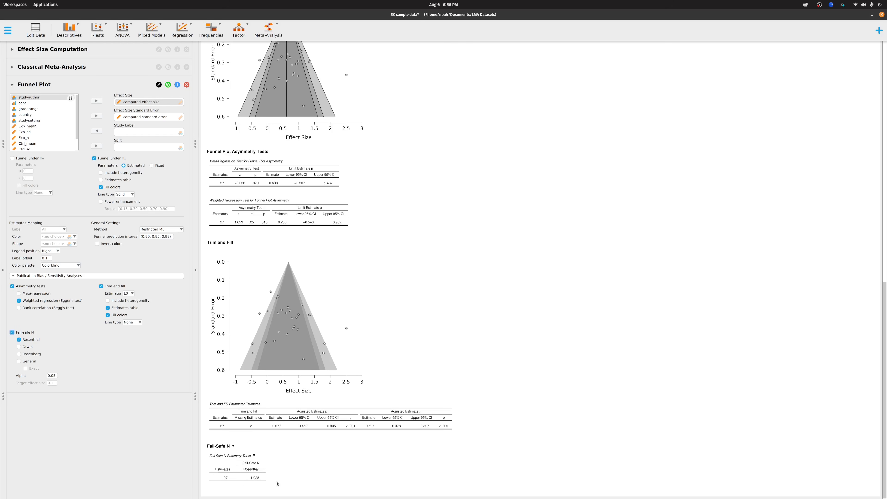
left_click(27, 347)
left_click(30, 354)
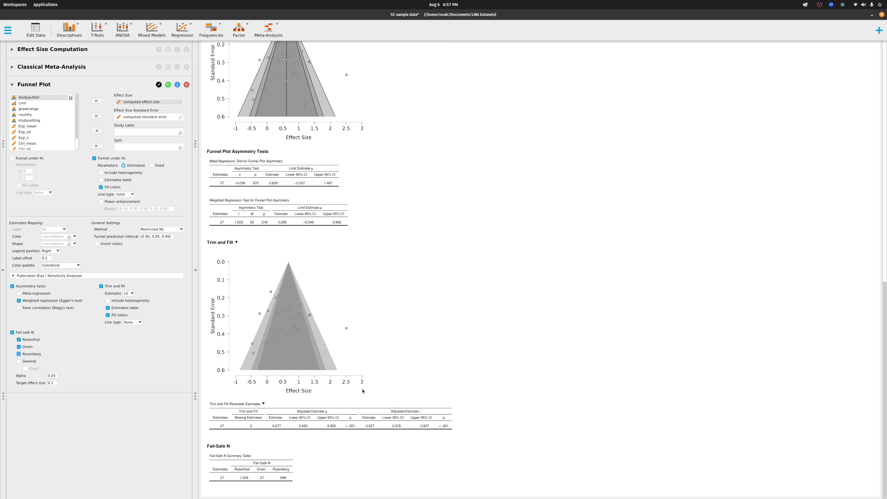
Step: Review the classical meta-analysis's pooled effect estimates, and compare them with the funnel plot's asymmetry, trim and fill, and fail-safe N results
left_click(49, 67)
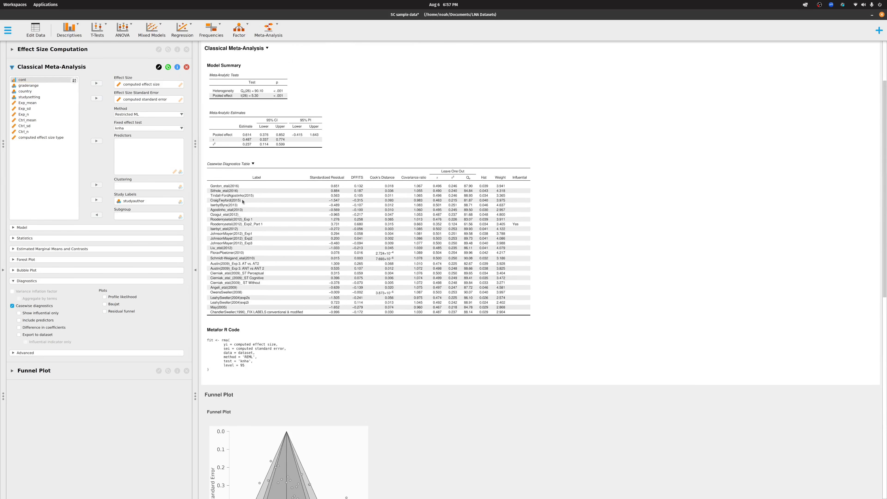
scroll(242, 202, "up", 3)
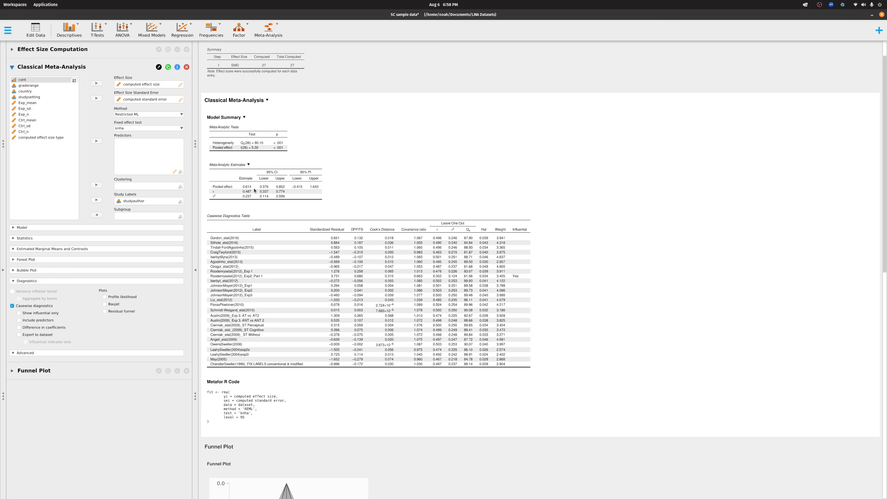
left_click(33, 371)
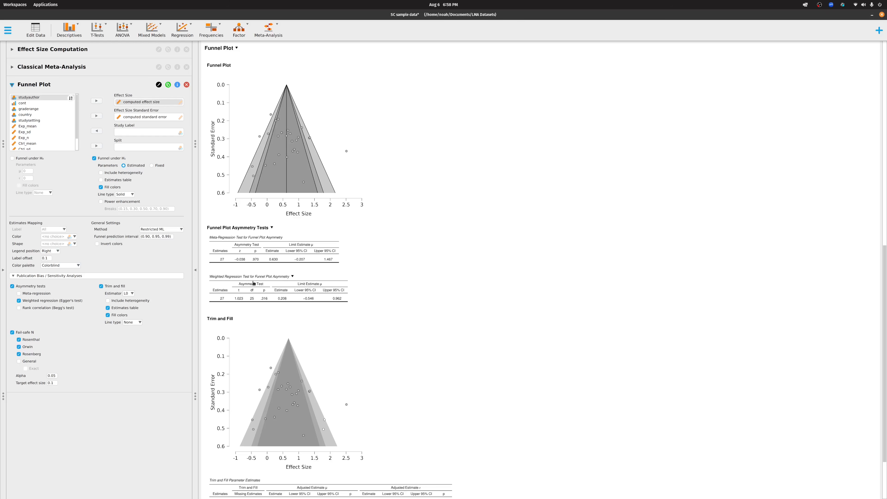
scroll(437, 303, "down", 3)
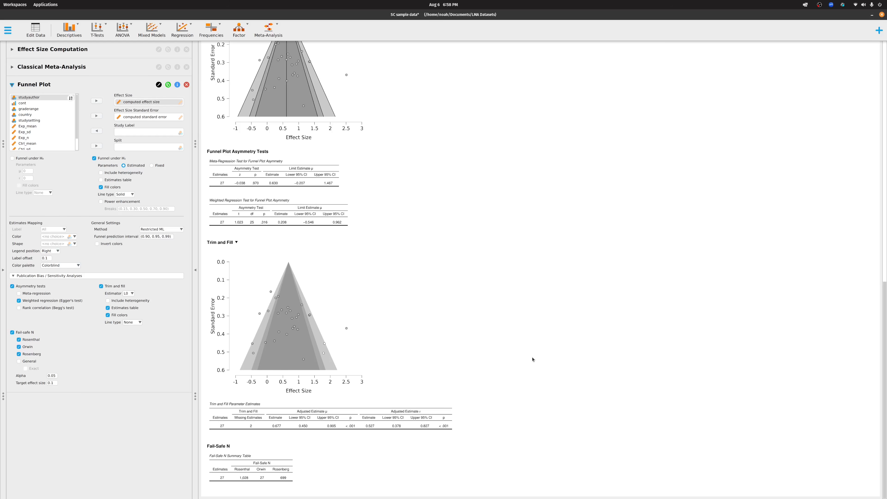
scroll(533, 353, "up", 2)
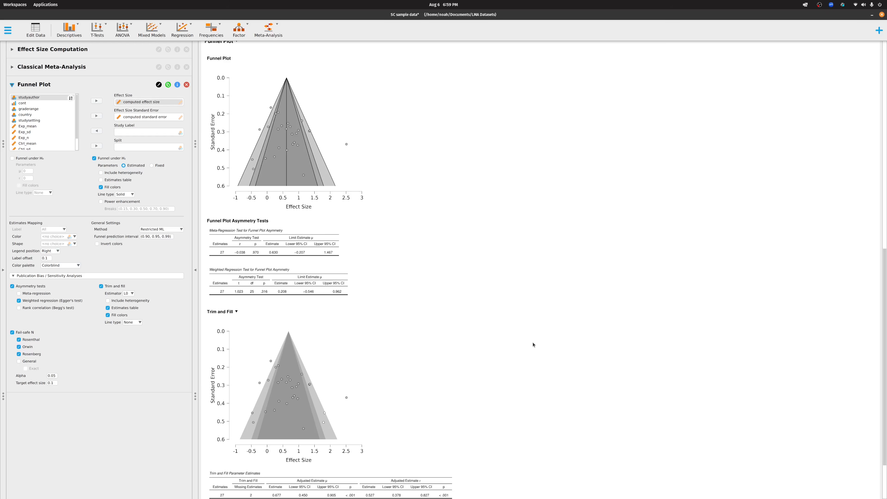
left_click(268, 30)
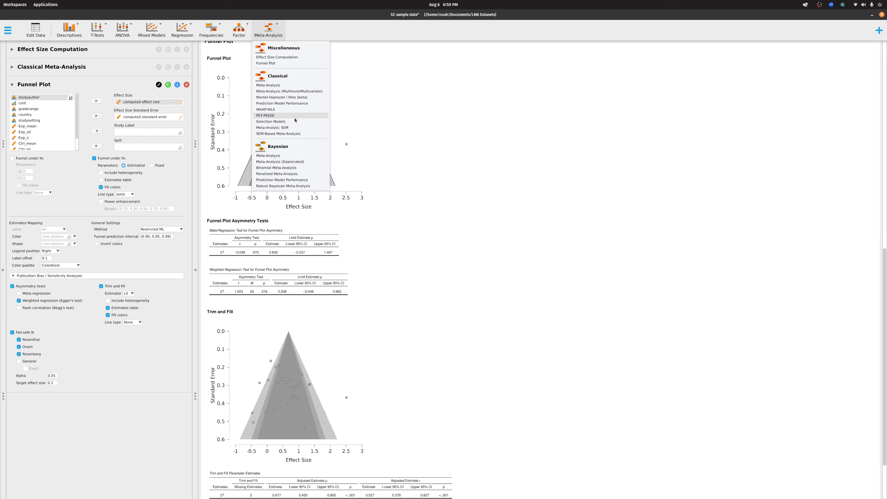
left_click(444, 200)
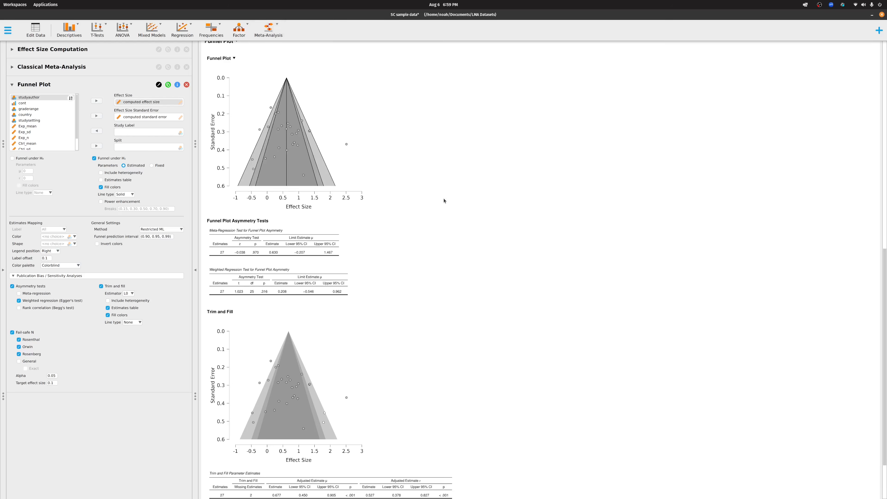